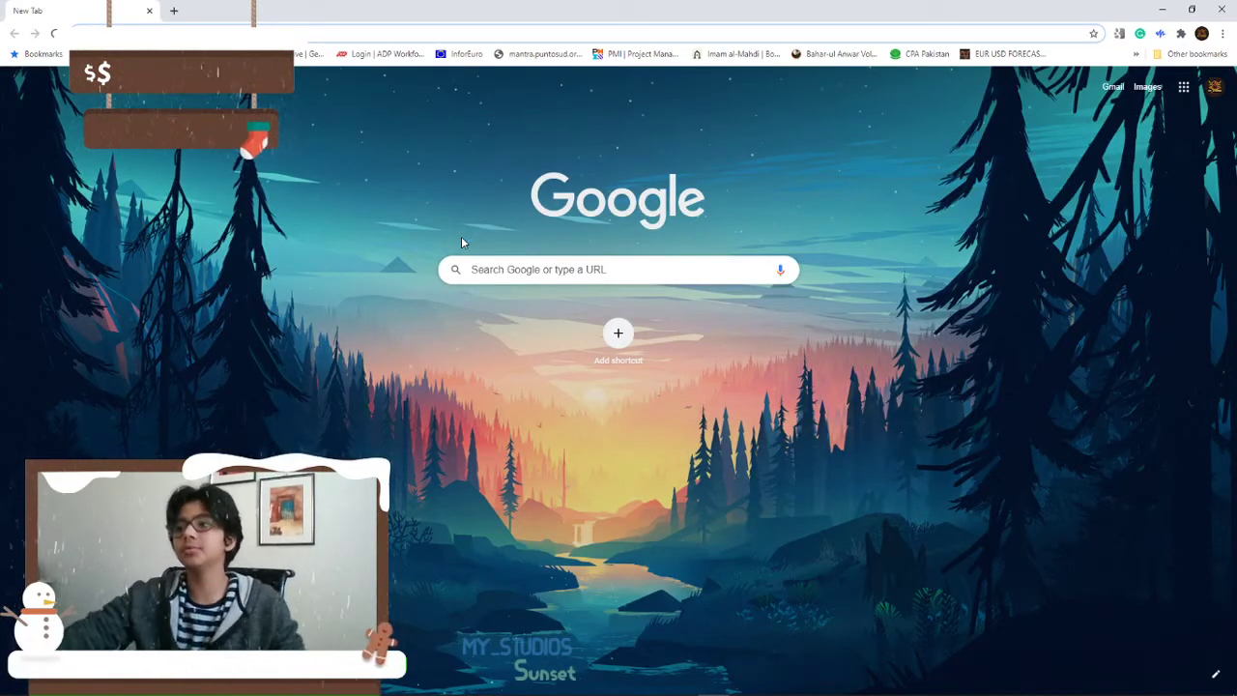
# Run a Google search for 'google chrome cursore' from the new tab.
pyautogui.click(505, 263)
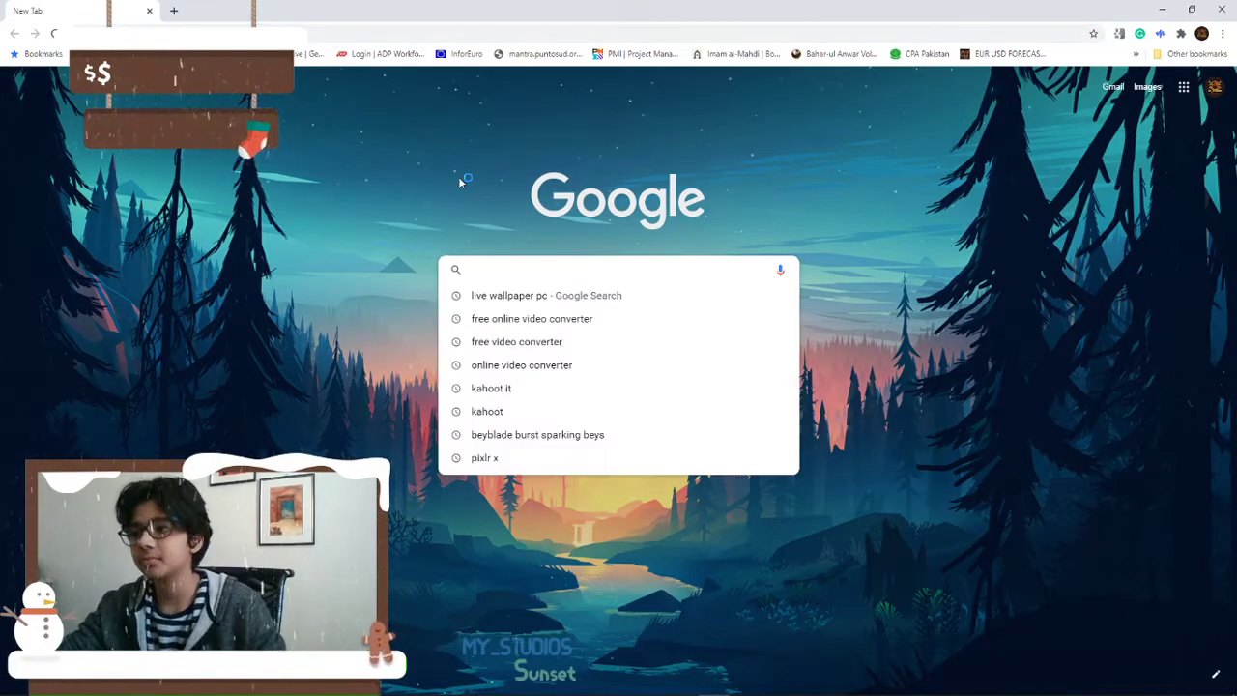
pyautogui.write('google')
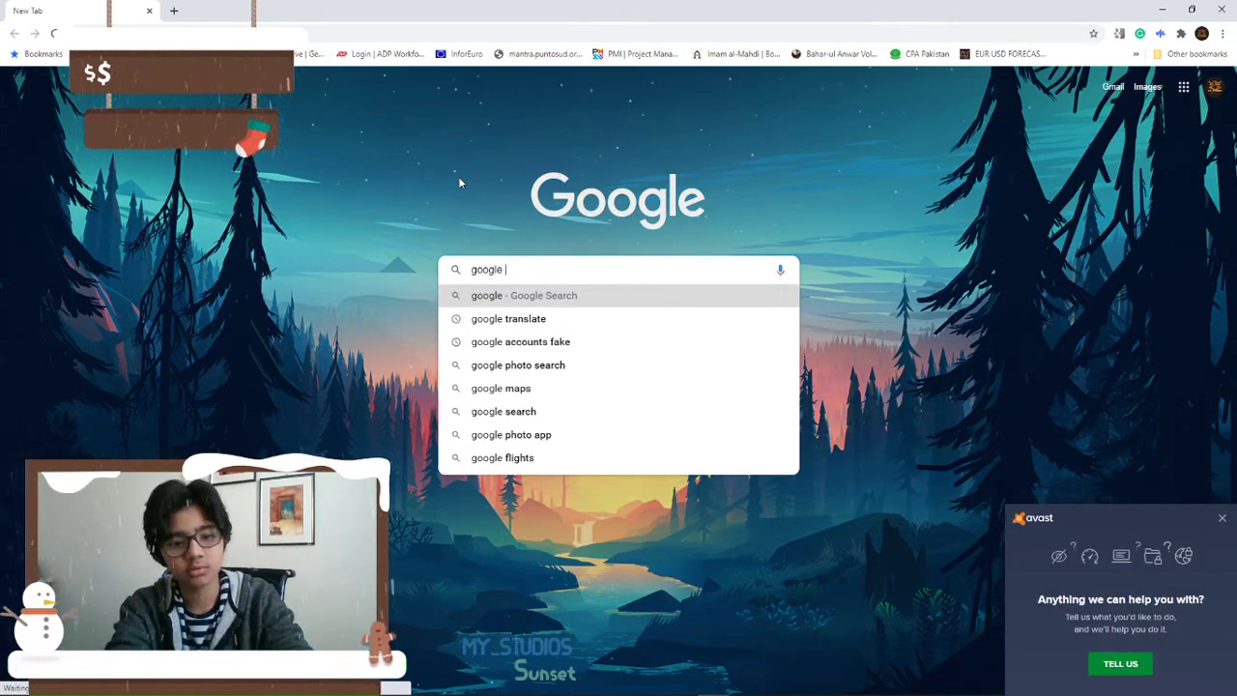
pyautogui.write(' chrome ')
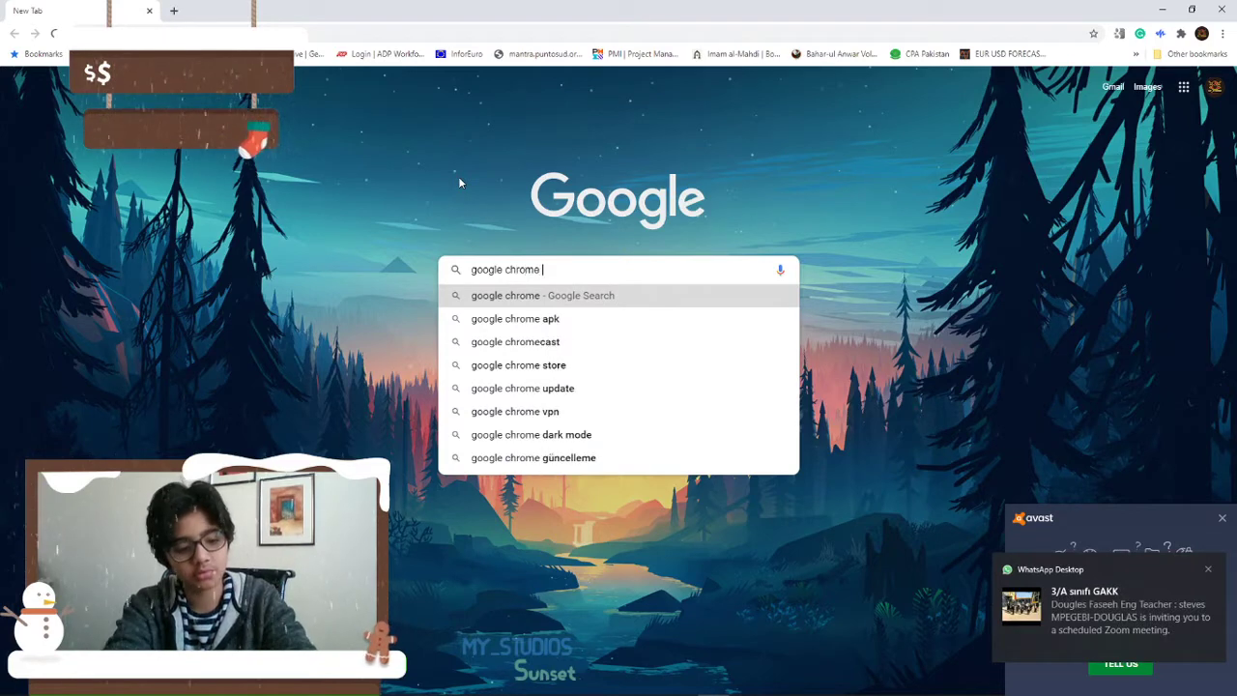
pyautogui.write('cursore')
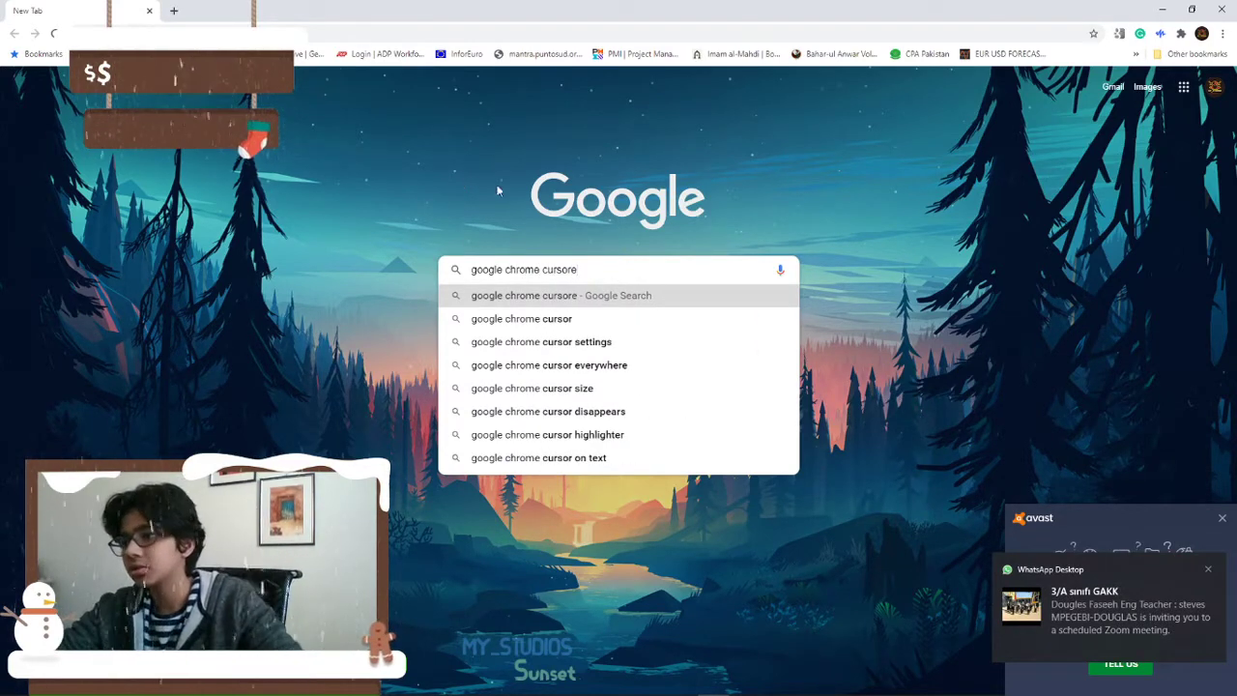
pyautogui.click(571, 318)
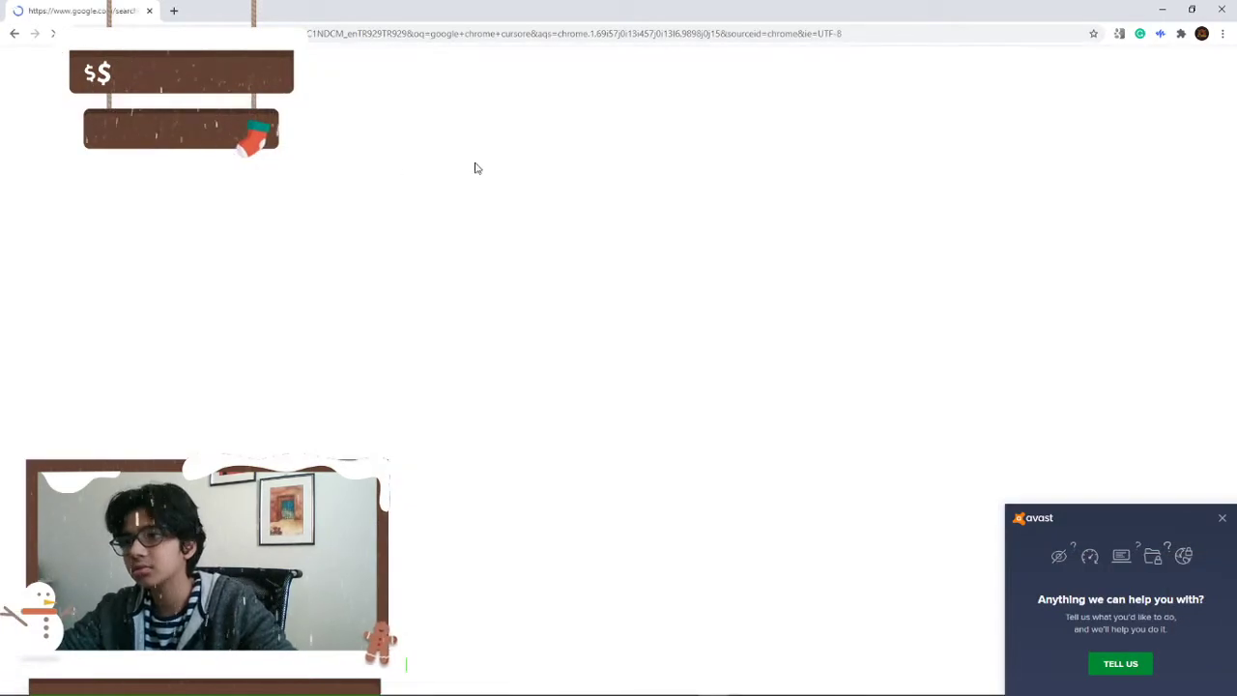
# Refine the search to 'cursor' pointer skins and return to those results.
pyautogui.click(244, 99)
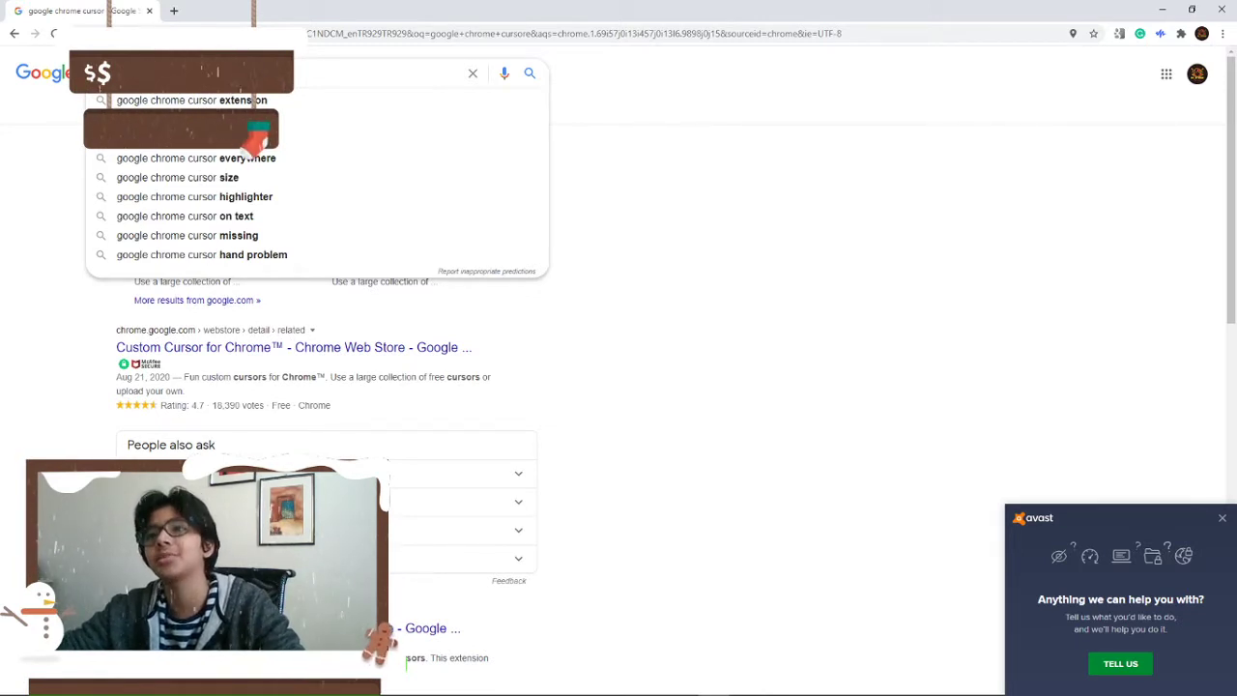
pyautogui.write('cursor')
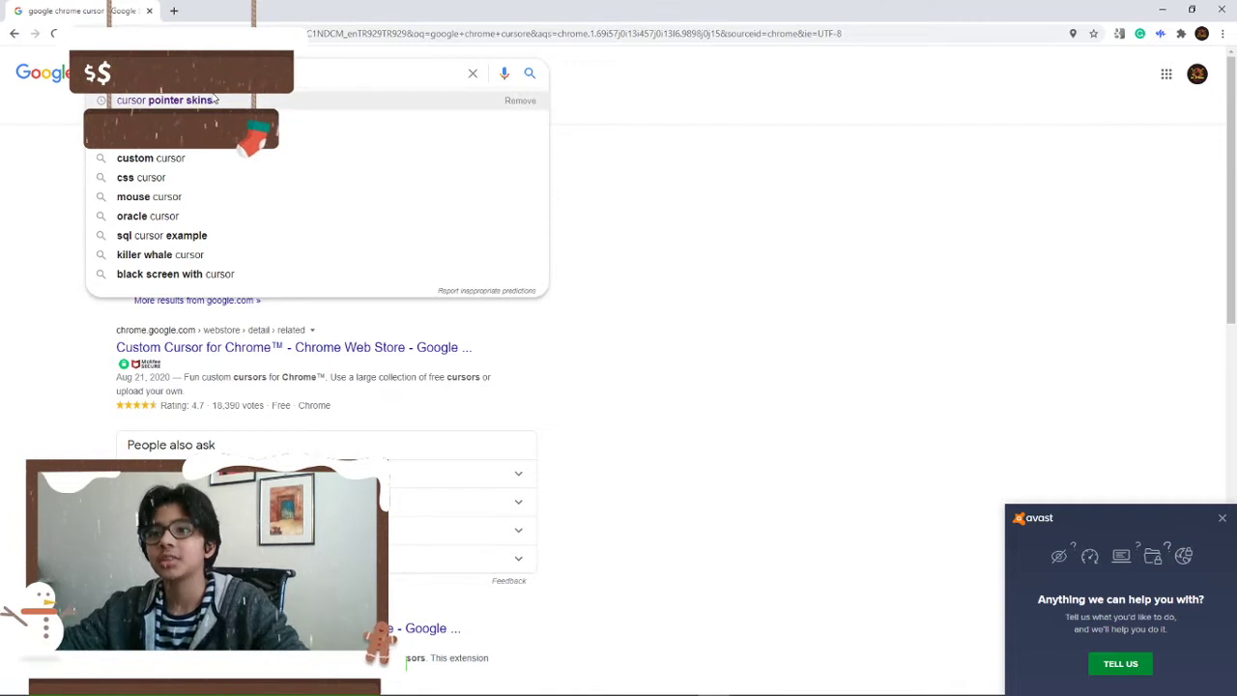
pyautogui.click(190, 101)
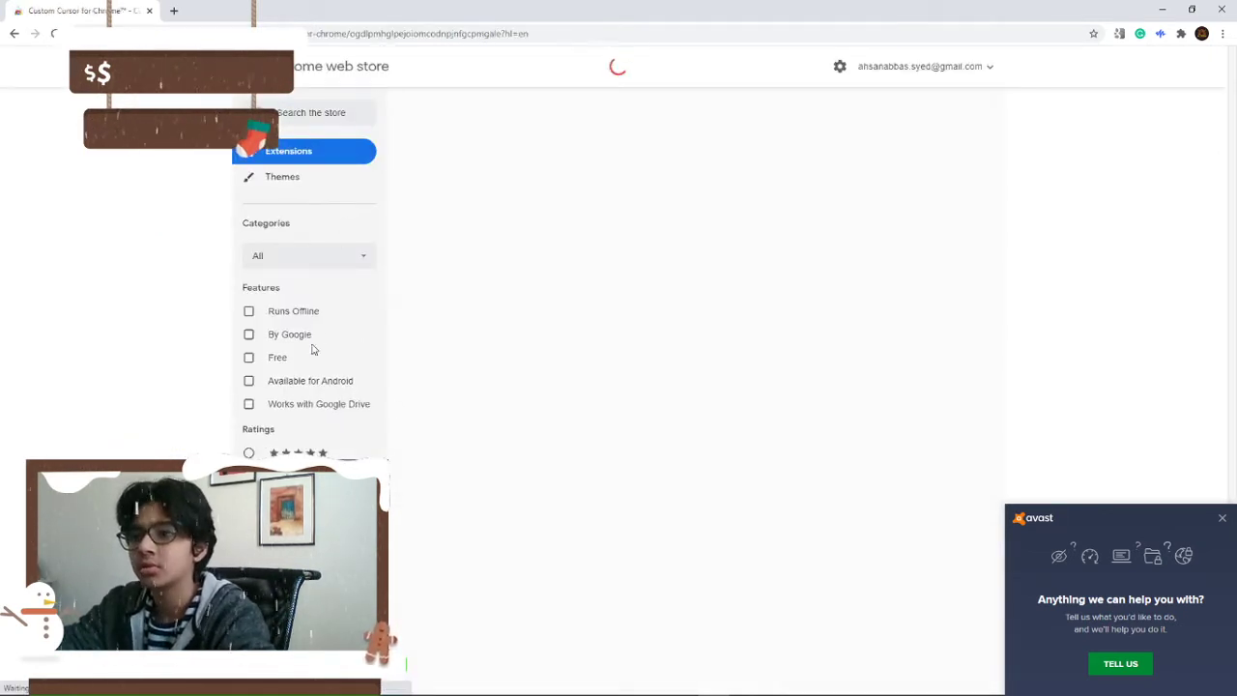
pyautogui.hotkey('alt', 'Left')
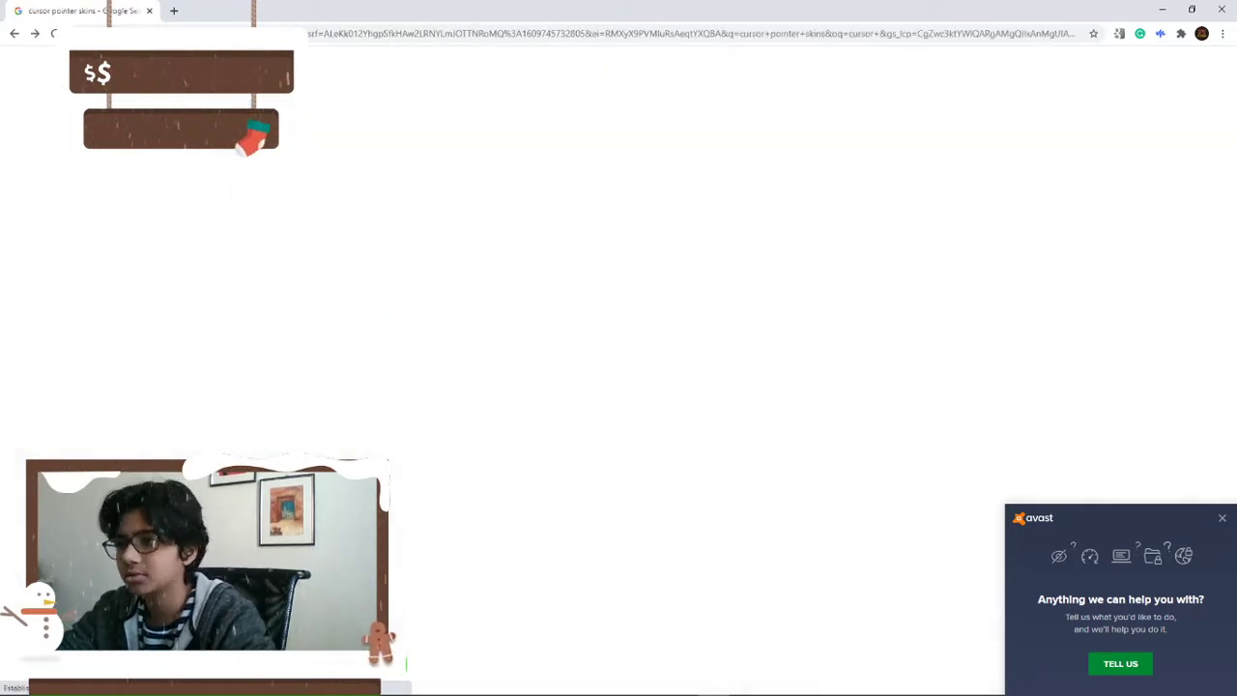
pyautogui.scroll(-2, 192, 311)
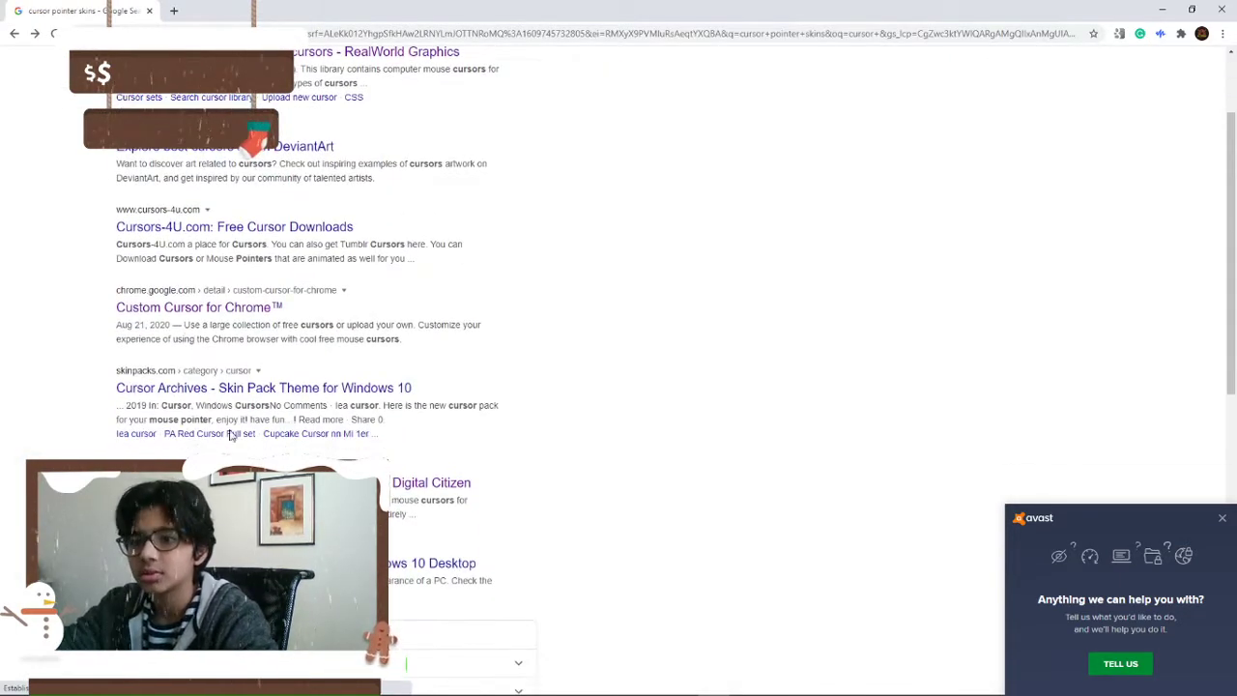
pyautogui.scroll(2, 257, 411)
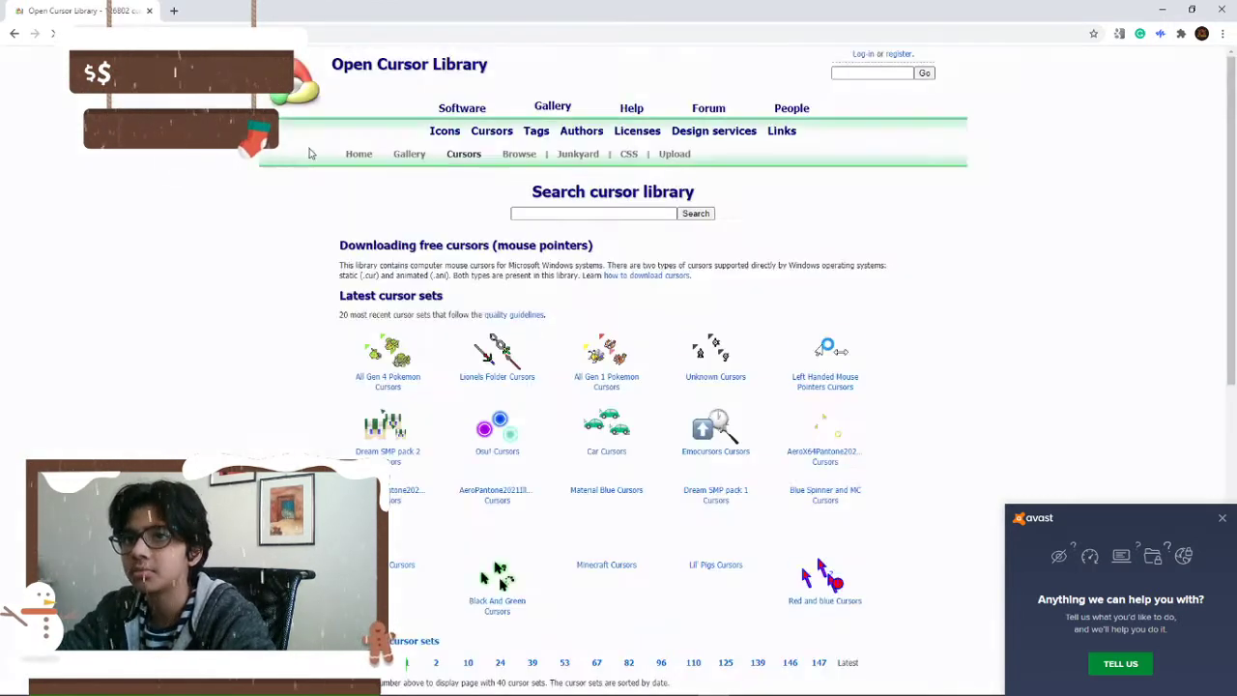
# Dismiss the antivirus popup, run a 'Gaming cursors' library search, then replace the term with 'Roblox'.
pyautogui.click(1222, 518)
pyautogui.write('Gaming')
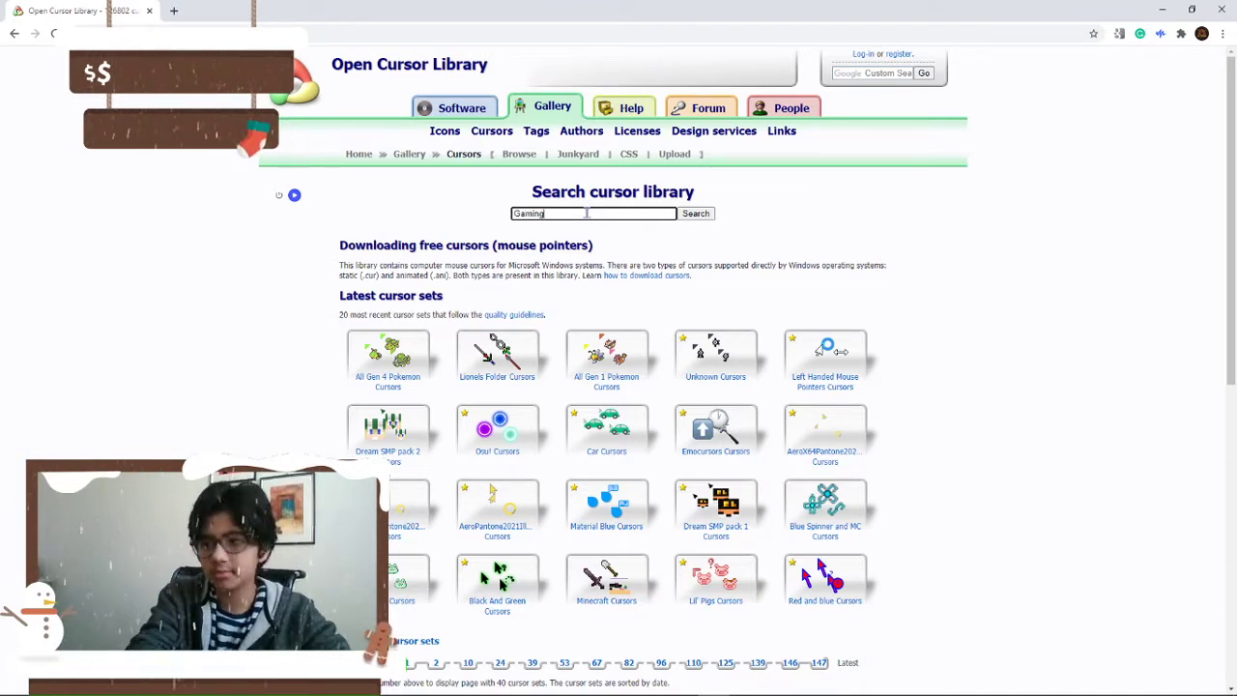
pyautogui.write('cursors')
pyautogui.press('Return')
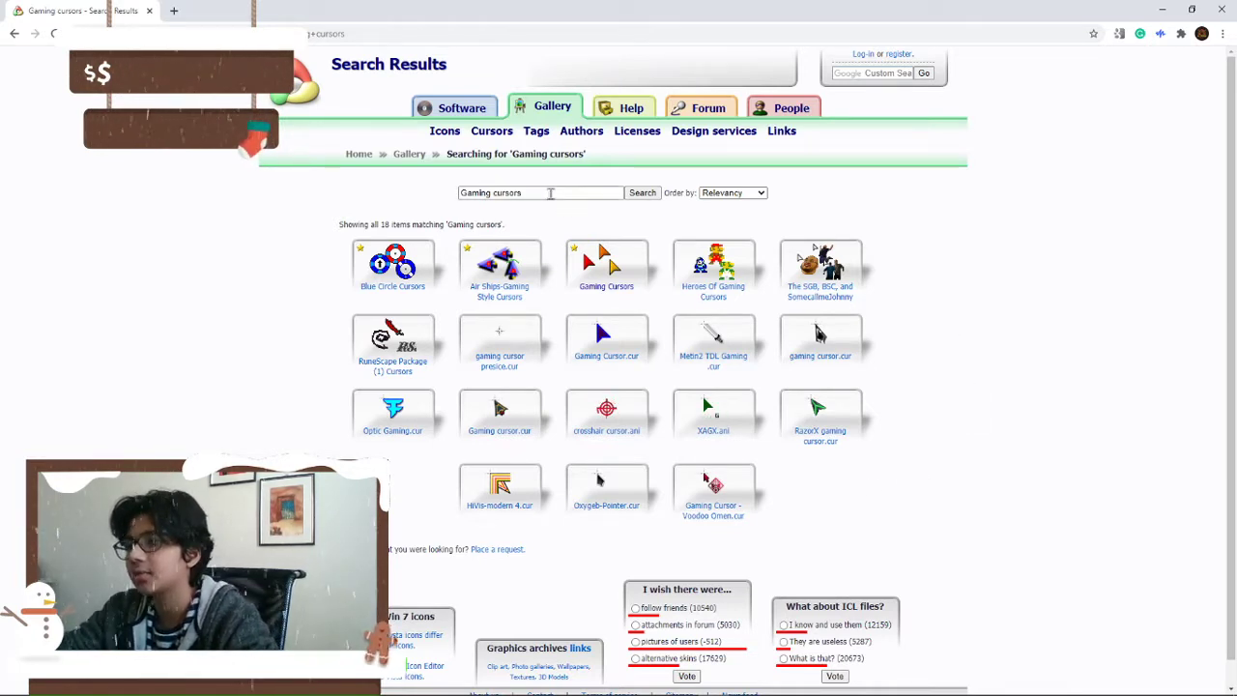
pyautogui.moveTo(556, 196); pyautogui.dragTo(389, 206)
pyautogui.press('BackSpace')
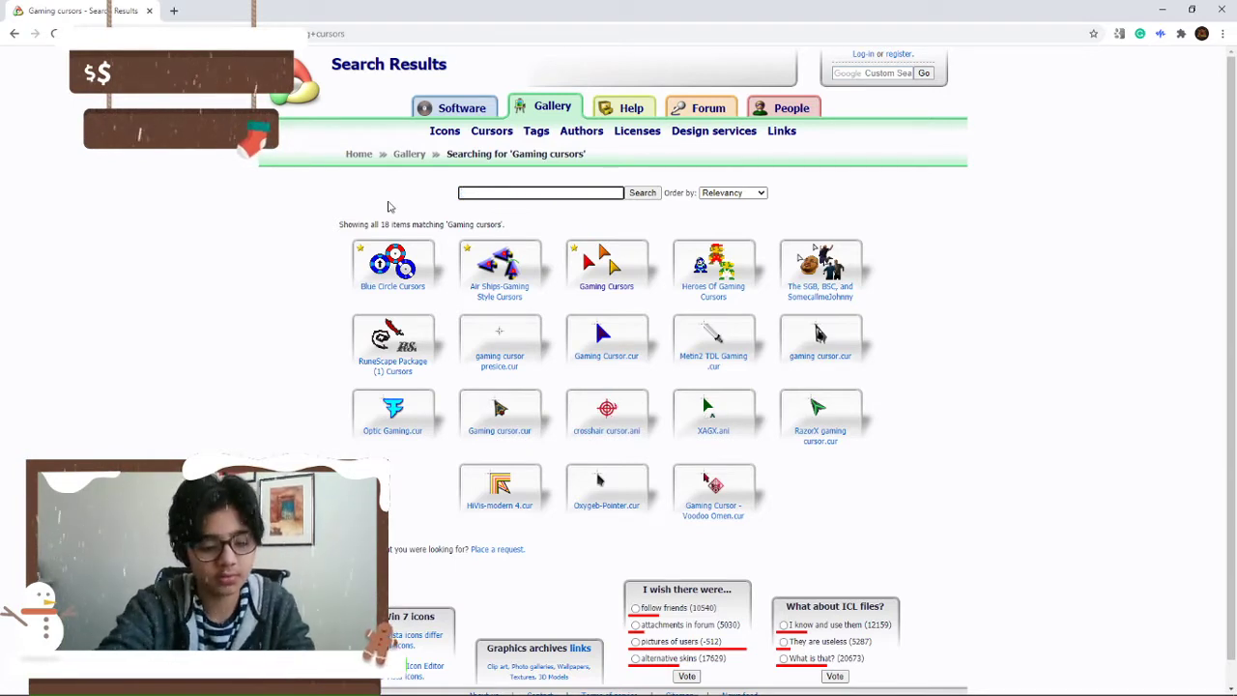
pyautogui.write('Roblox')
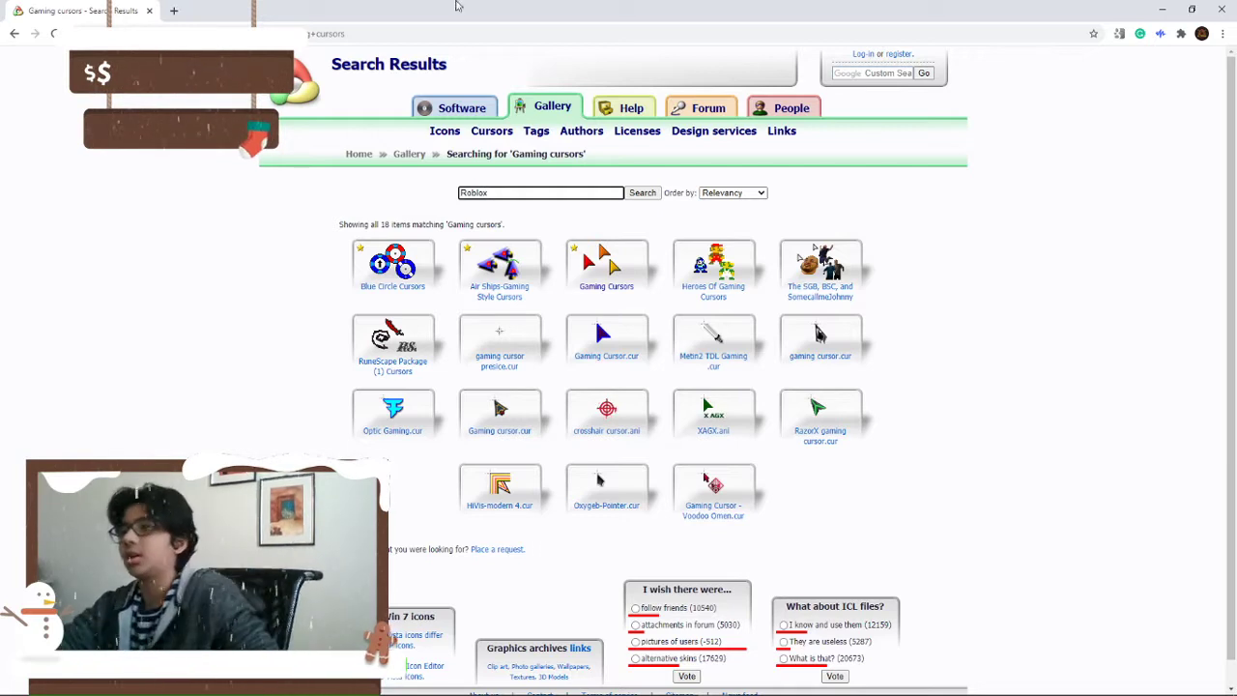
# Run the Roblox search ordered by Relevancy and find the (COMPLETE PACK) Roblox Cursors set.
pyautogui.click(644, 197)
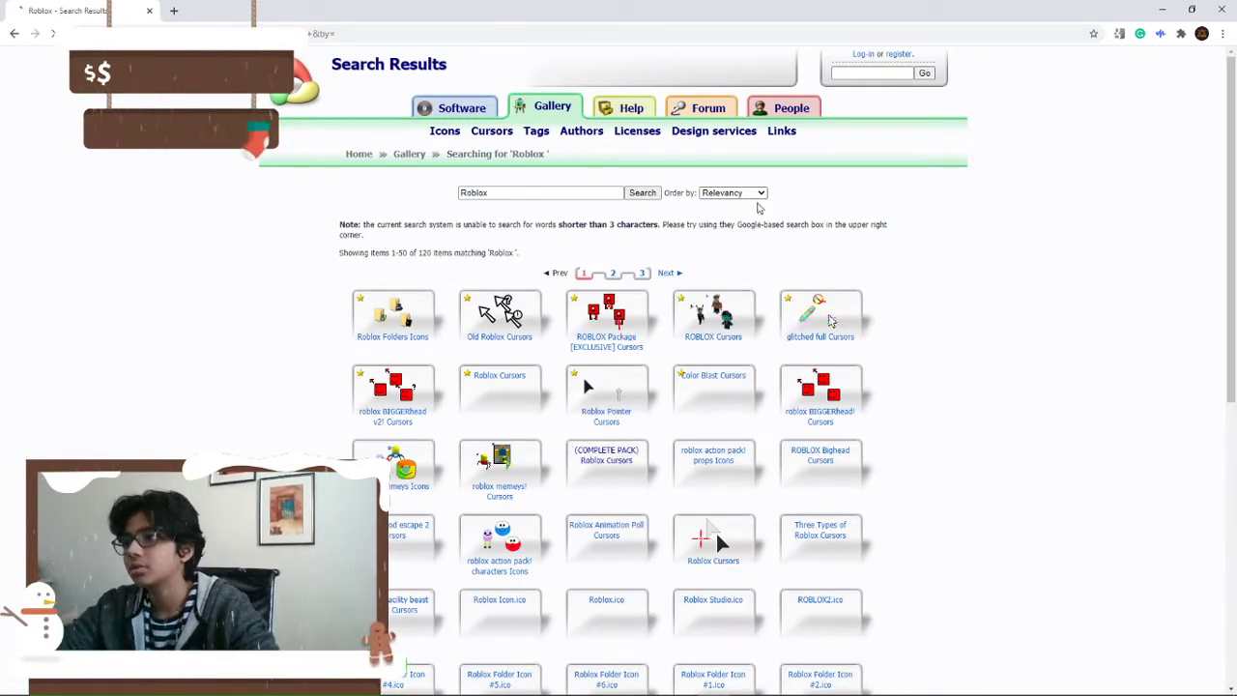
pyautogui.click(743, 196)
pyautogui.click(743, 199)
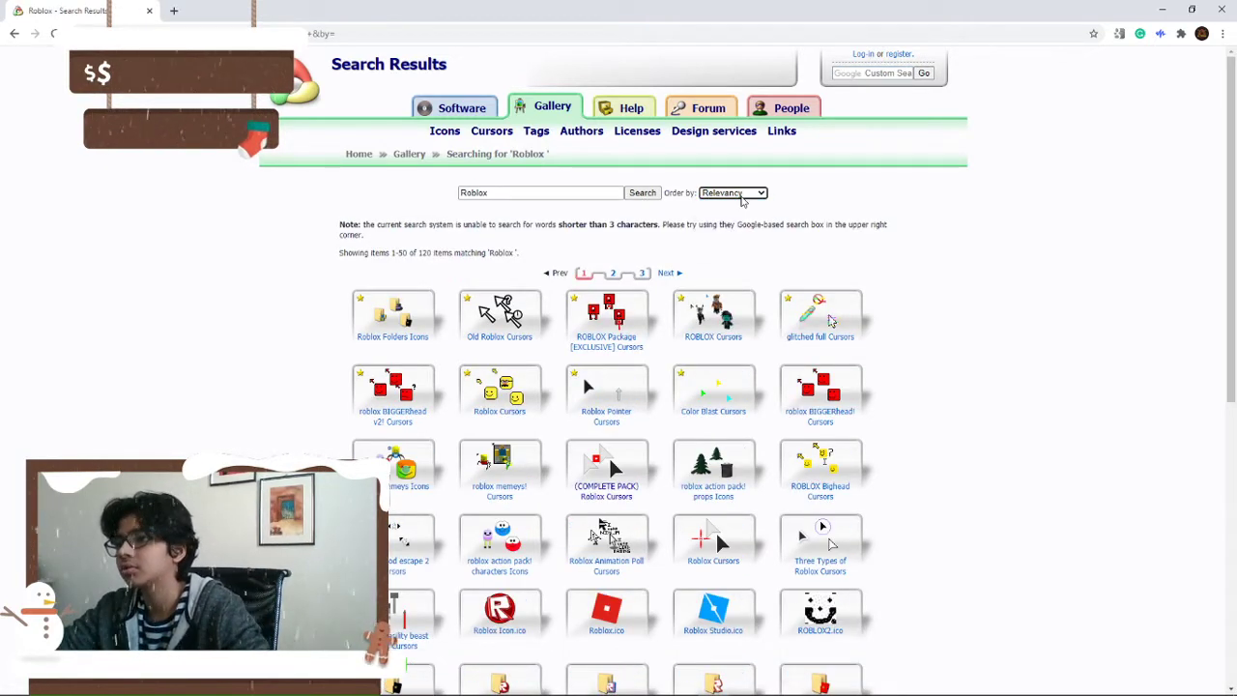
pyautogui.scroll(-2, 705, 270)
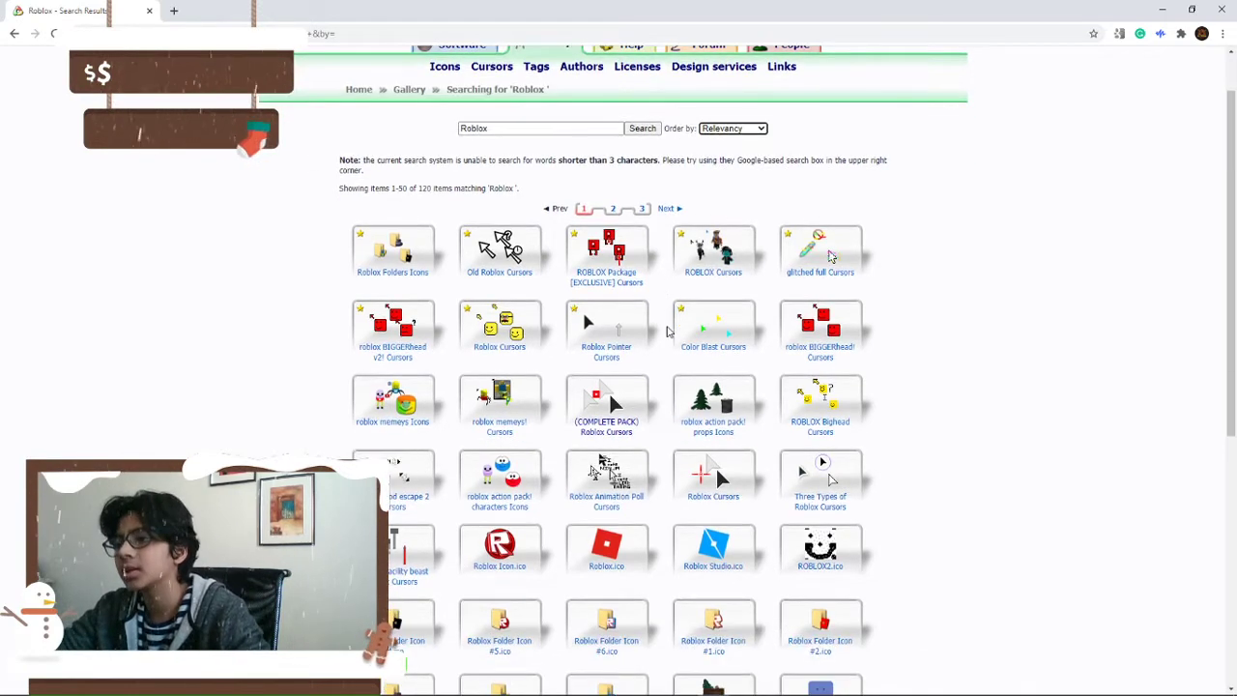
pyautogui.scroll(-1, 667, 331)
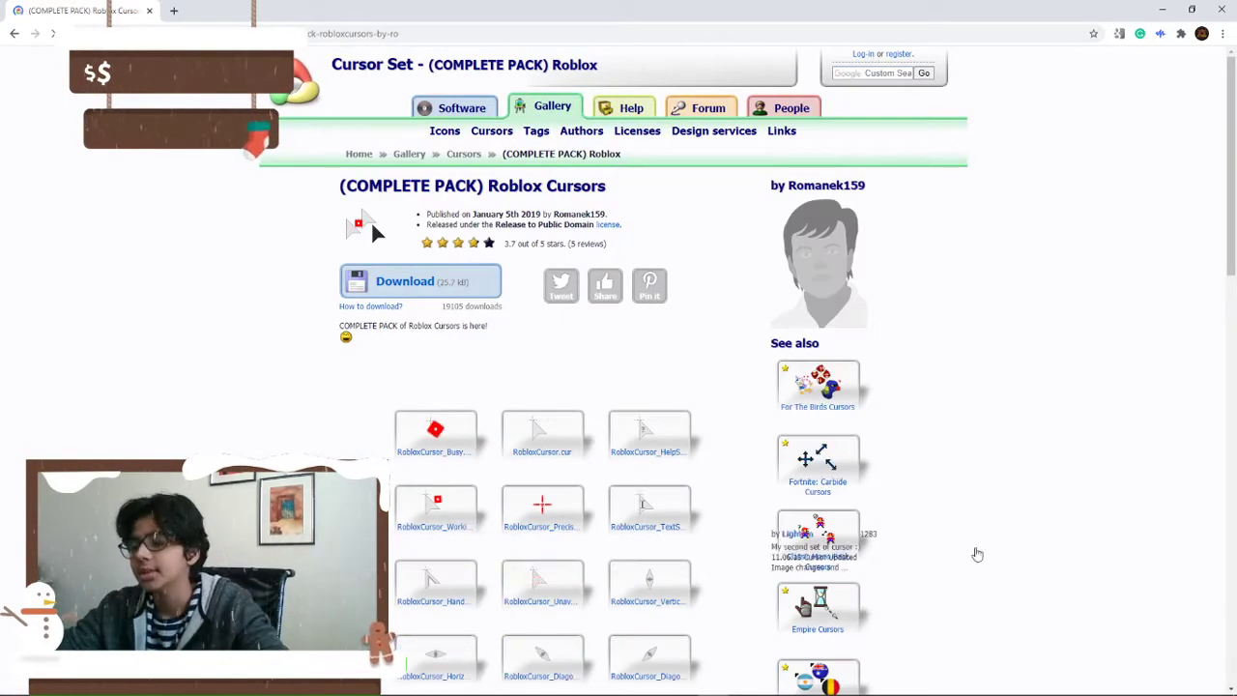
pyautogui.scroll(-1, 451, 411)
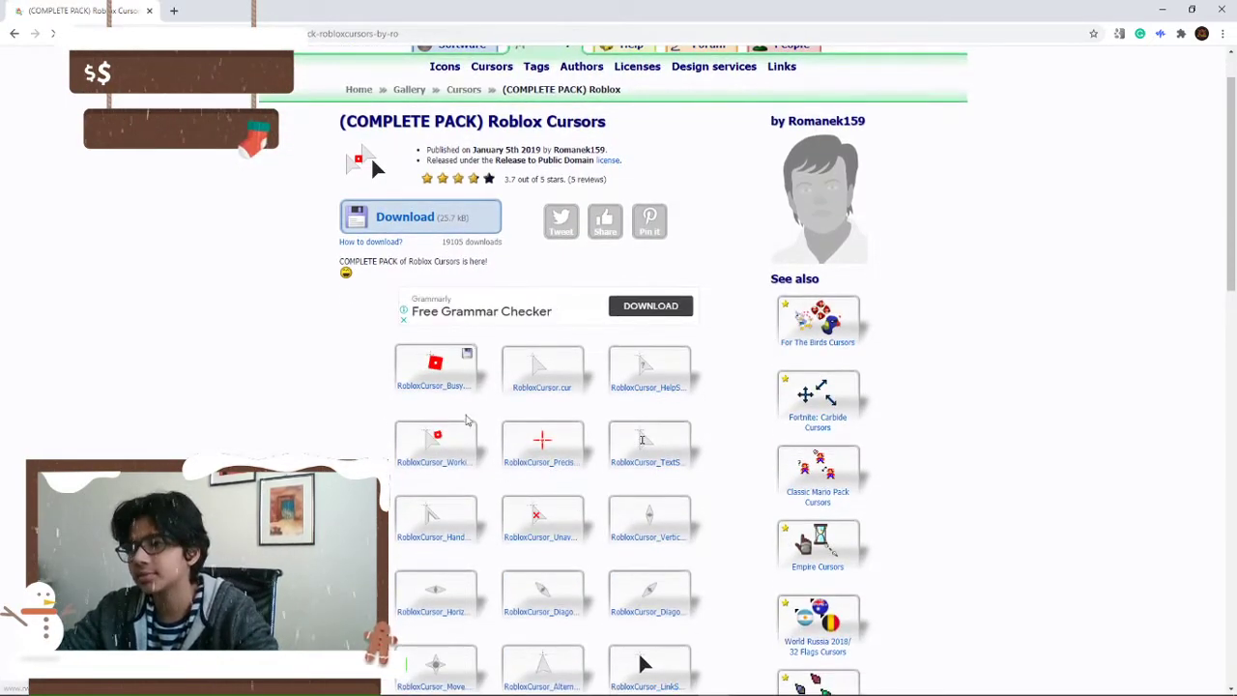
pyautogui.scroll(-1, 367, 312)
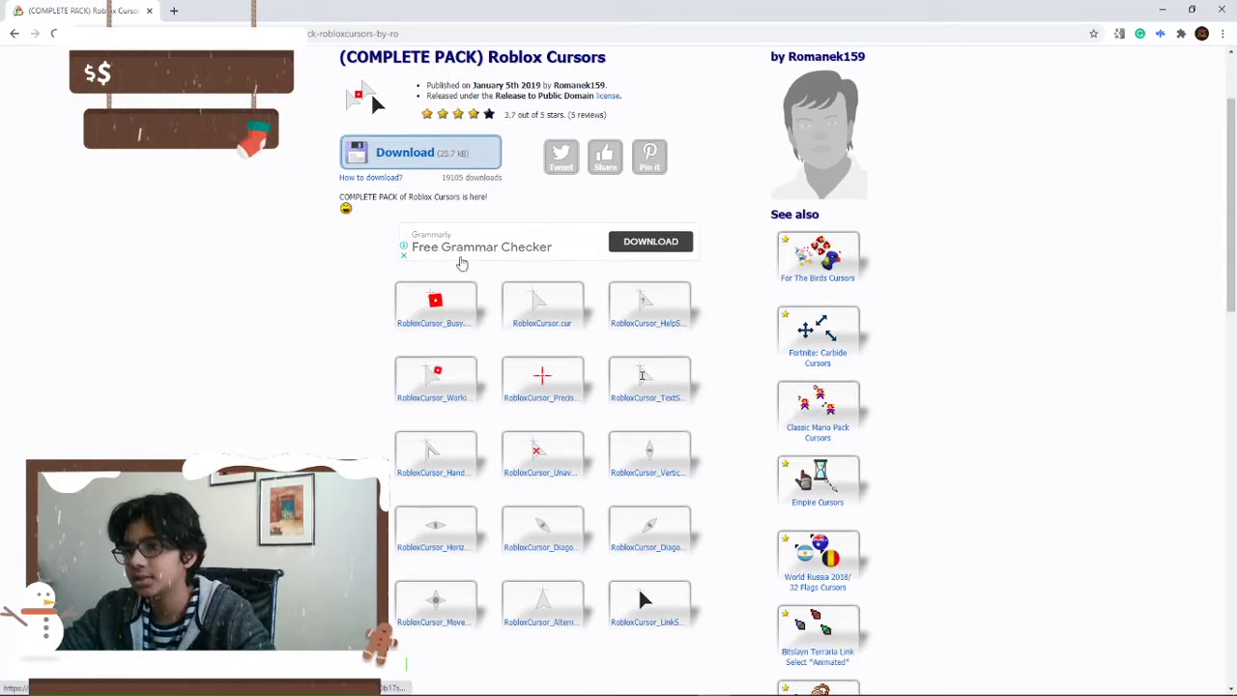
pyautogui.moveTo(542, 519)
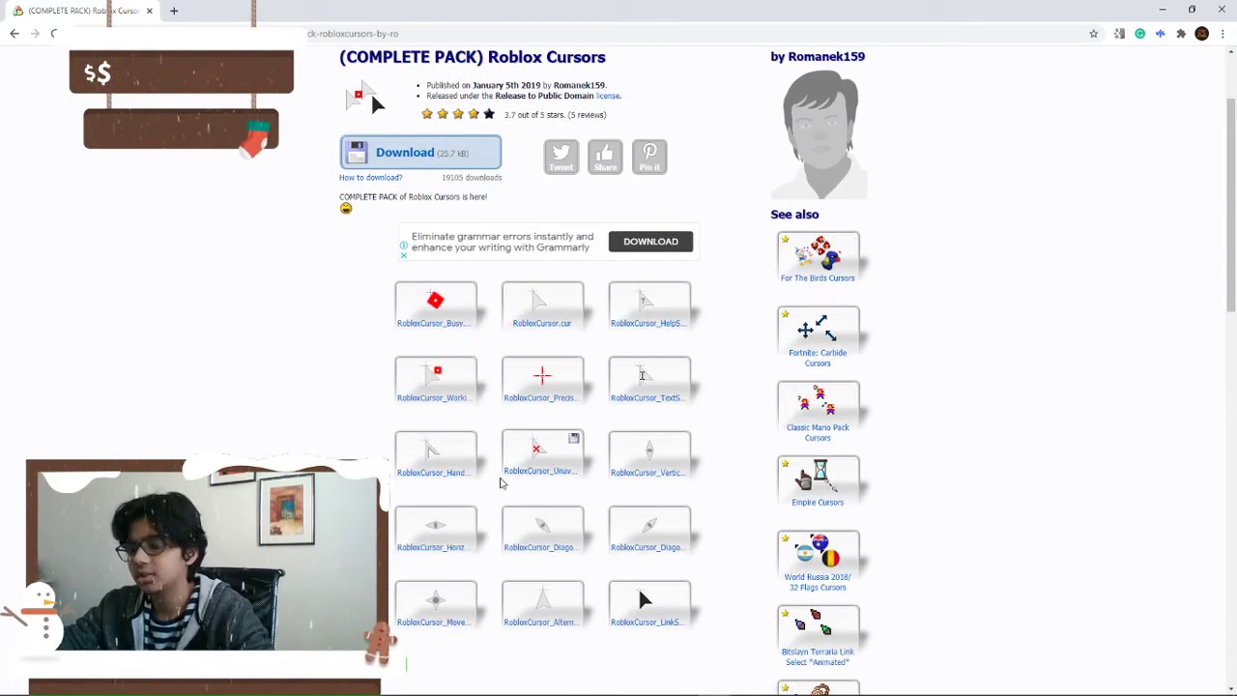
pyautogui.scroll(-1, 493, 502)
pyautogui.scroll(3, 473, 464)
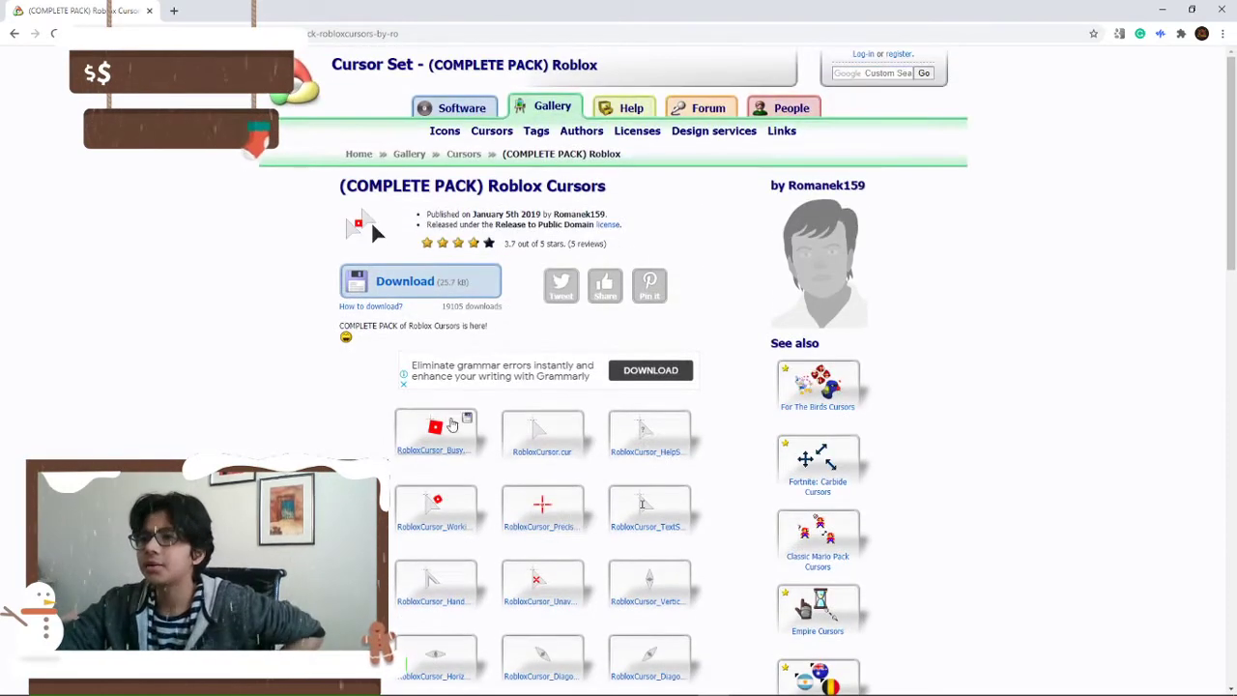
# Download the (COMPLETE PACK) Roblox Cursors zip file.
pyautogui.click(406, 281)
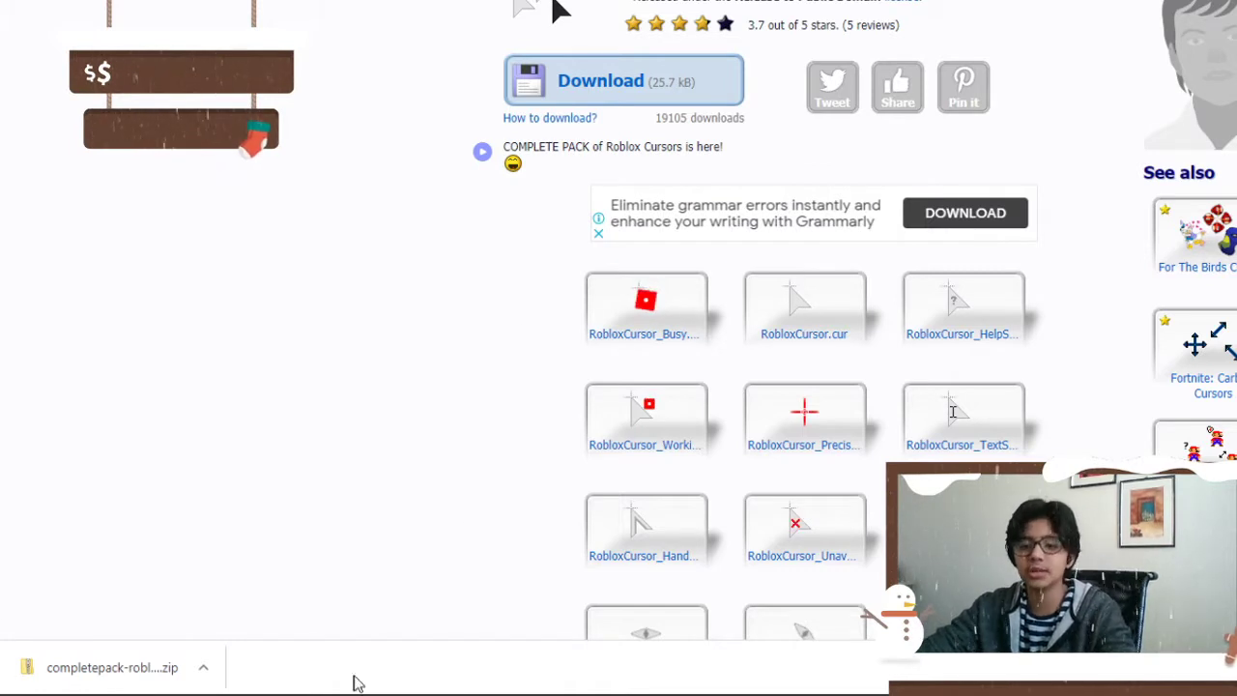
# Open the downloaded Roblox cursor zip to see its 17 cursor files.
pyautogui.click(70, 684)
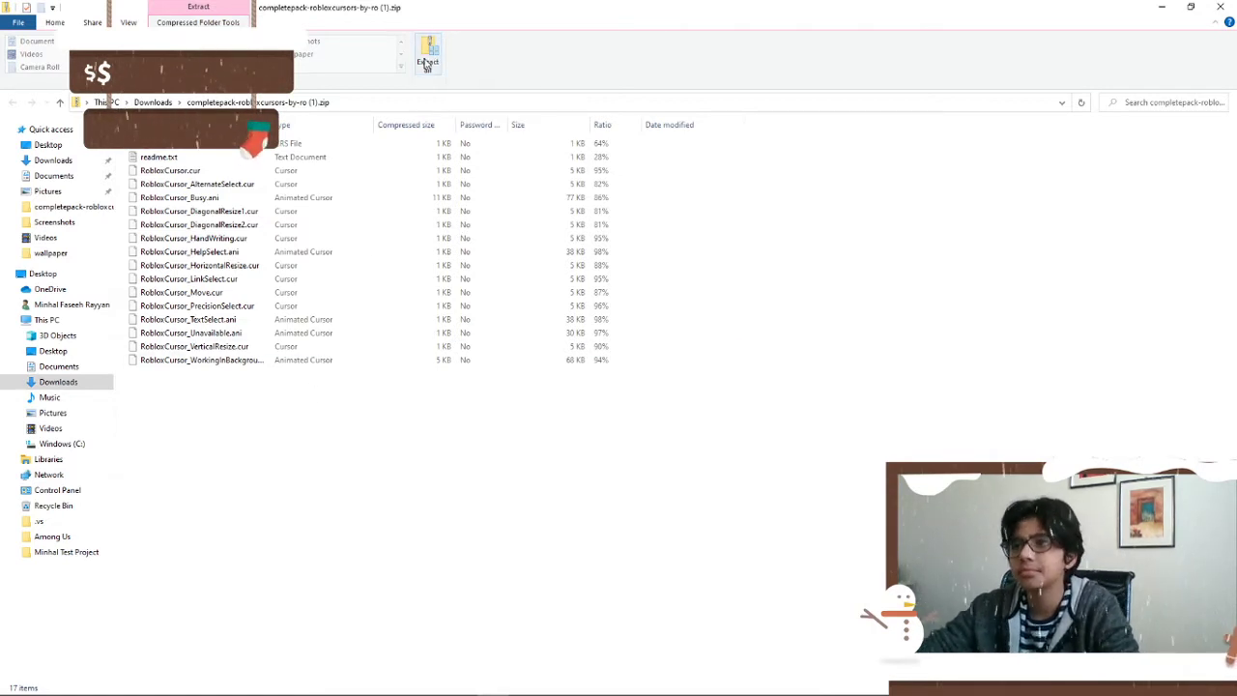
# Extract the zip to the suggested folder and refresh the extracted file listing.
pyautogui.click(426, 62)
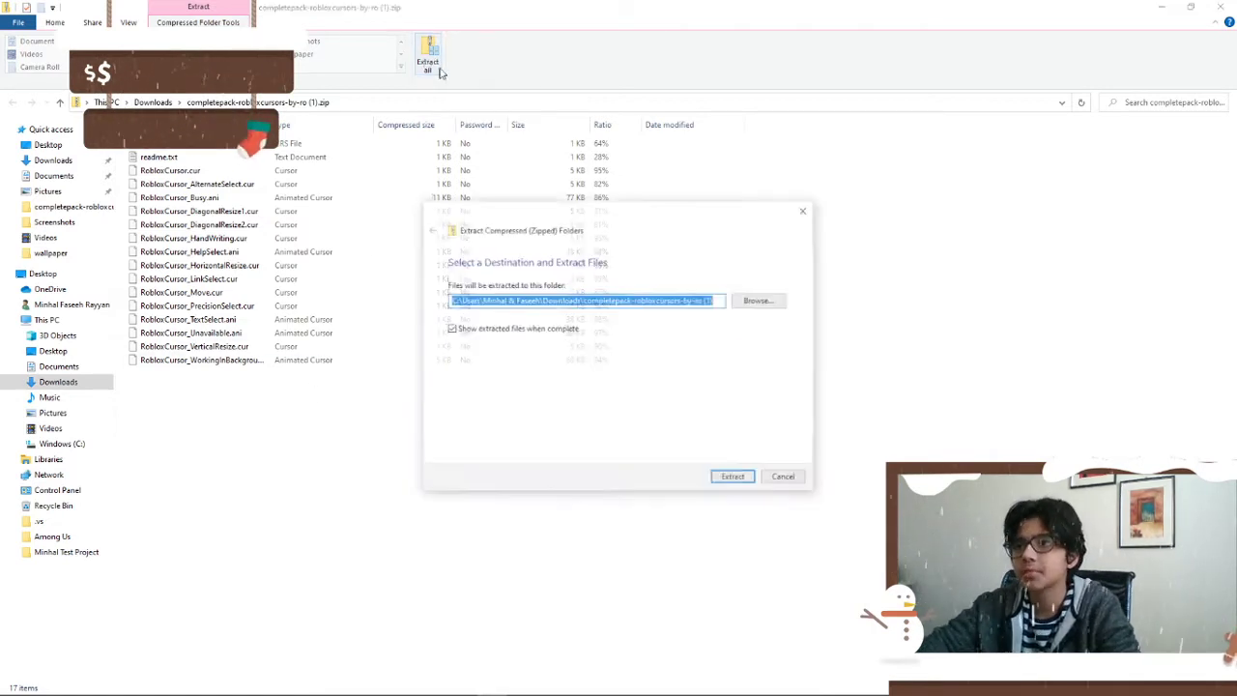
pyautogui.click(735, 478)
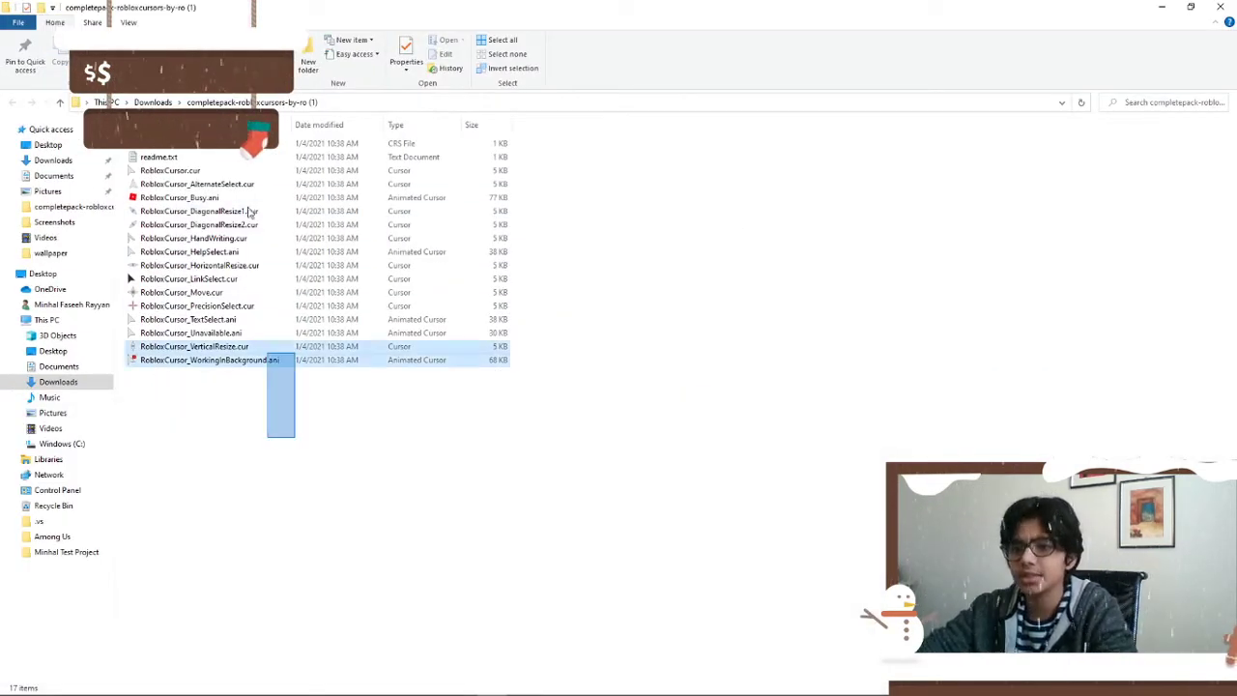
pyautogui.moveTo(299, 444); pyautogui.dragTo(300, 53)
pyautogui.click(255, 442)
pyautogui.rightClick(254, 442)
pyautogui.click(147, 496)
# Select the WorkingInBackground and HandWriting cursor files, then clear the selection.
pyautogui.click(176, 360)
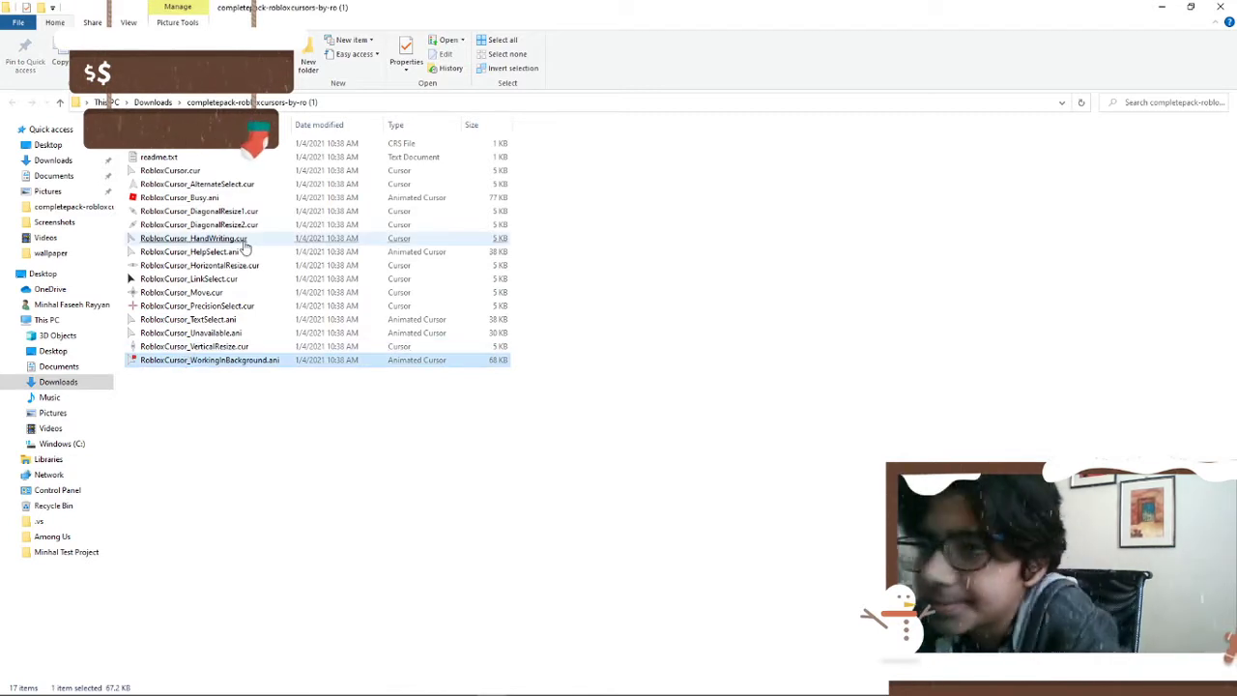
pyautogui.click(244, 241)
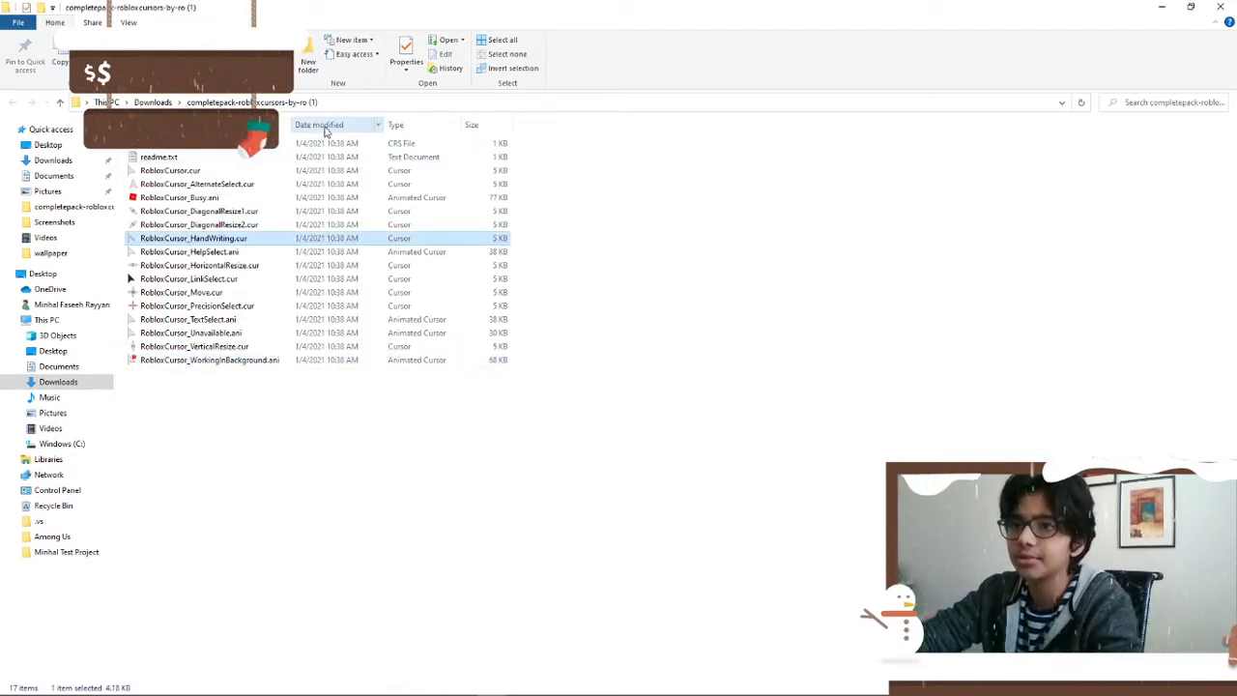
pyautogui.click(232, 534)
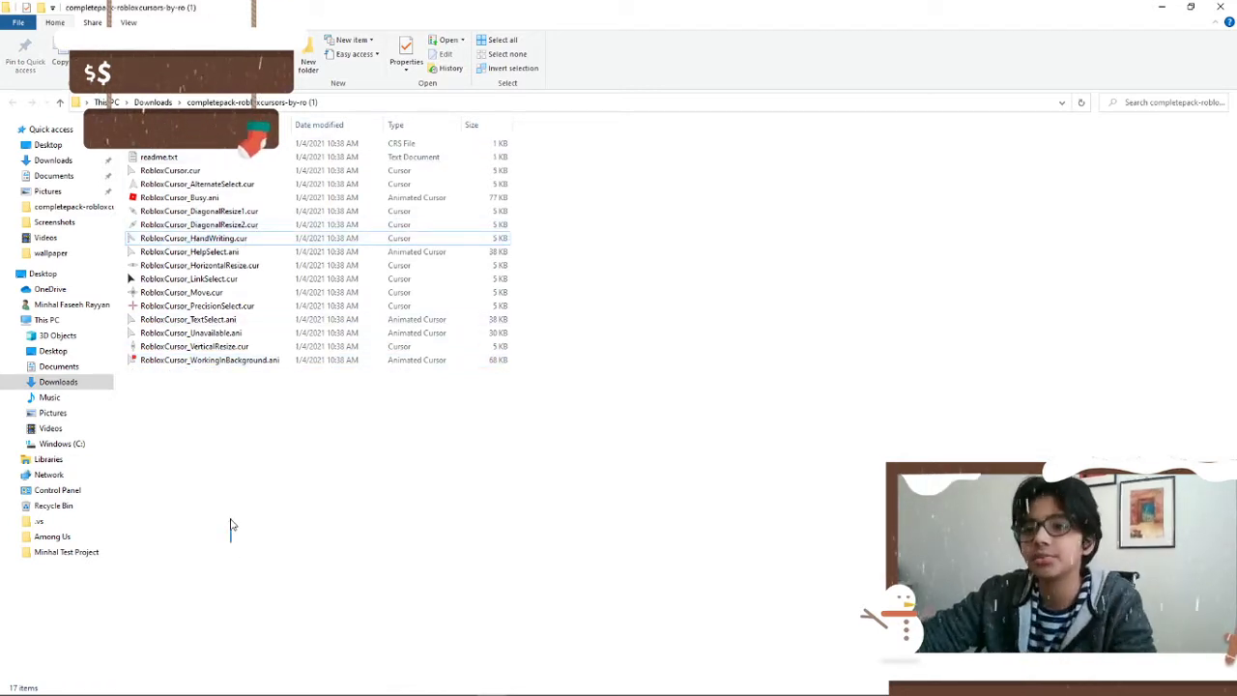
pyautogui.rightClick(171, 470)
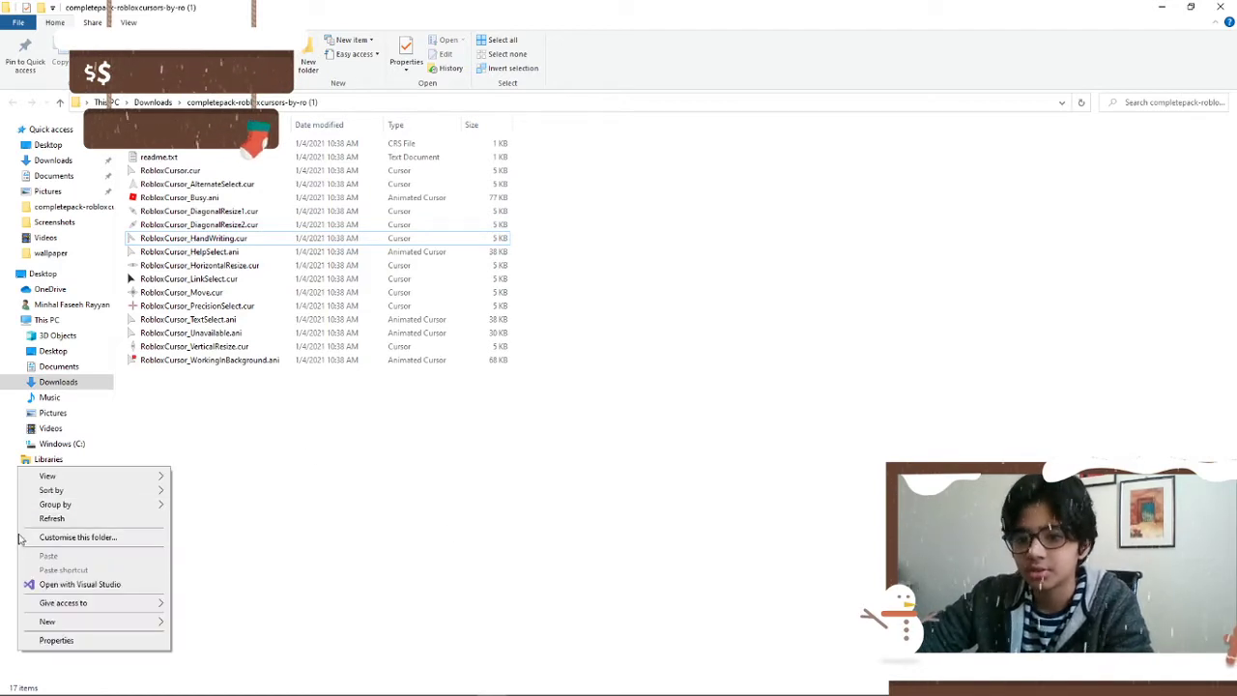
pyautogui.click(16, 541)
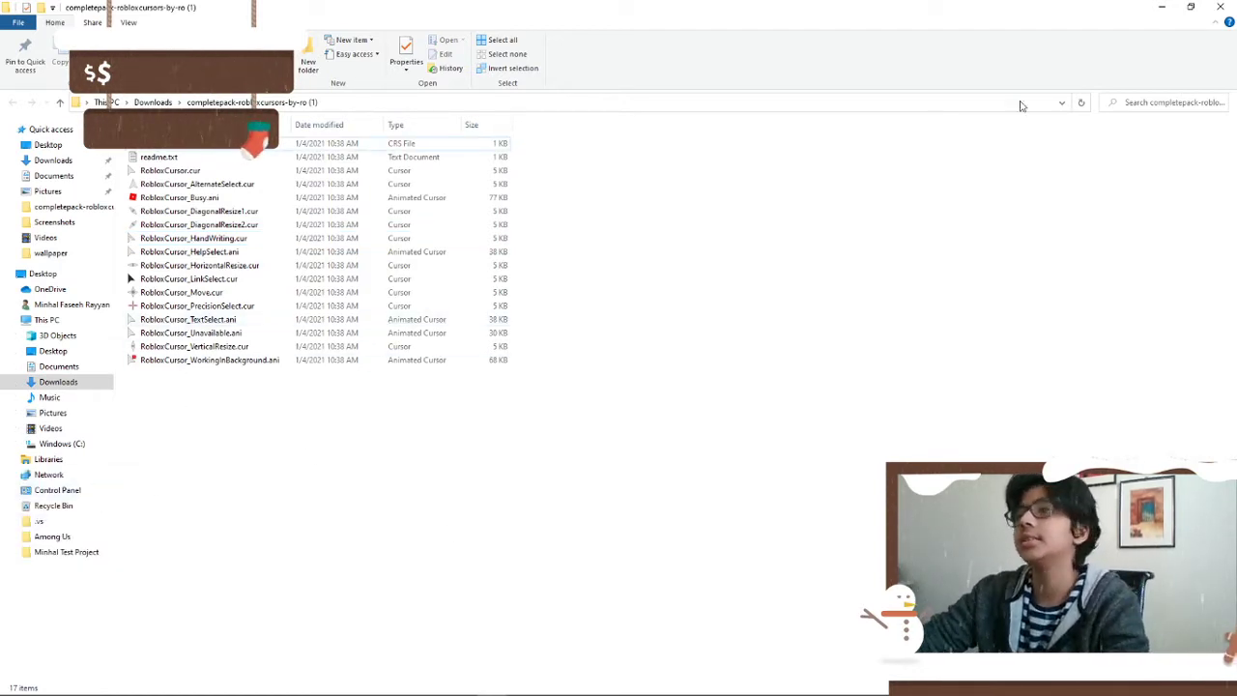
# Close both cursor pack windows, minimise Chrome and search Windows for 'cursore'.
pyautogui.click(1220, 8)
pyautogui.click(1220, 8)
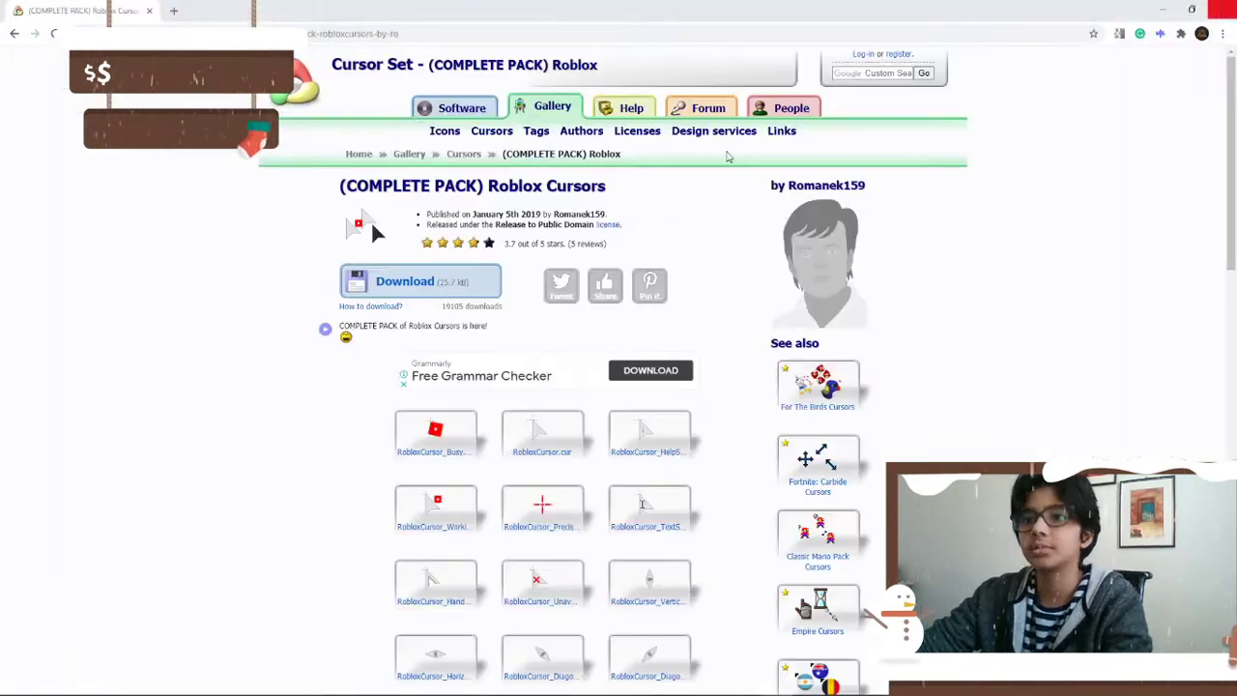
pyautogui.click(1156, 11)
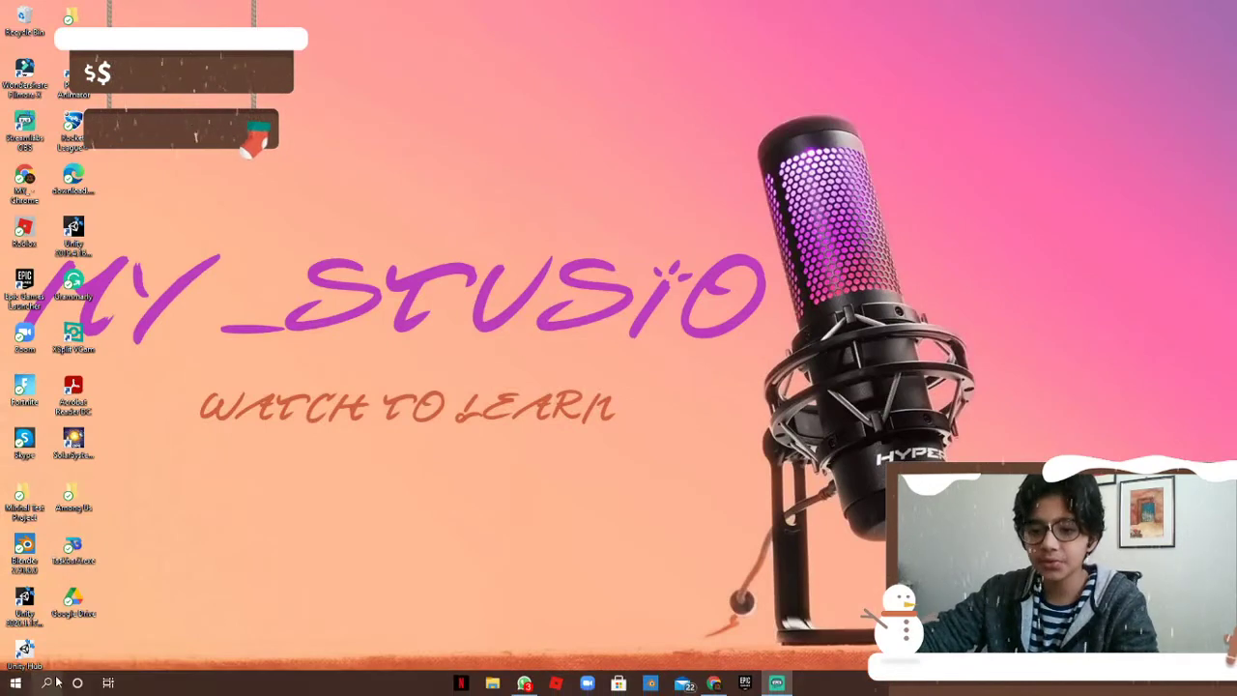
pyautogui.click(46, 682)
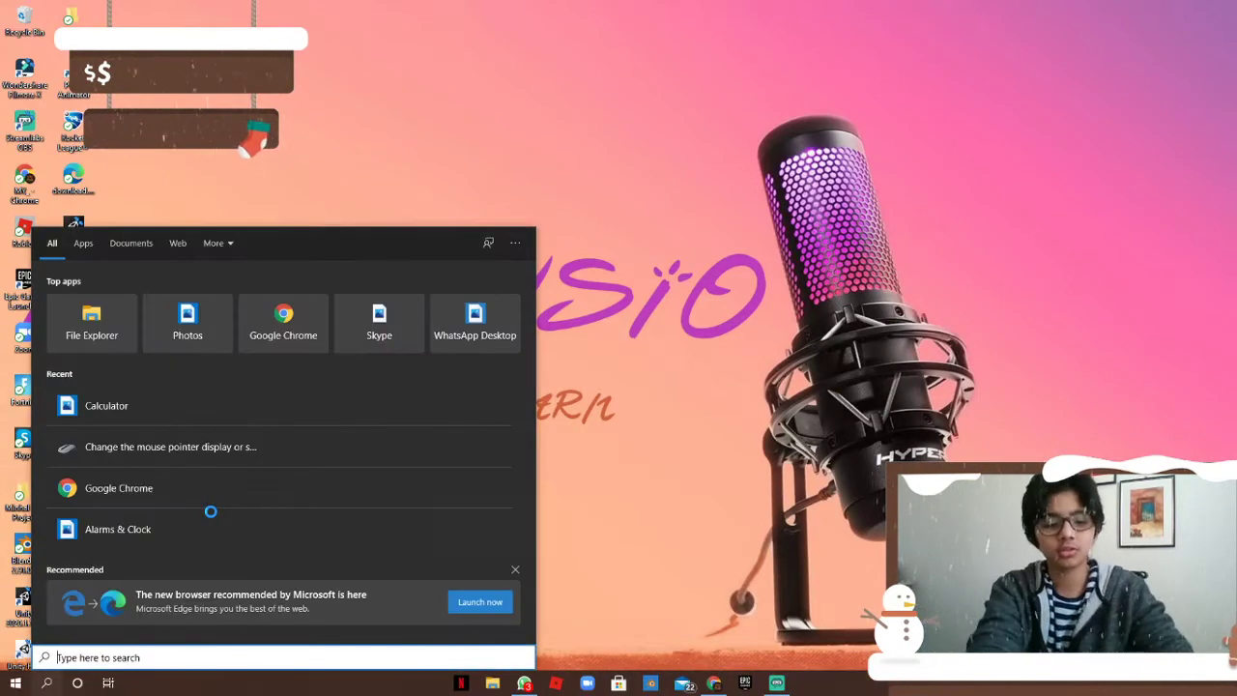
pyautogui.write('cursore')
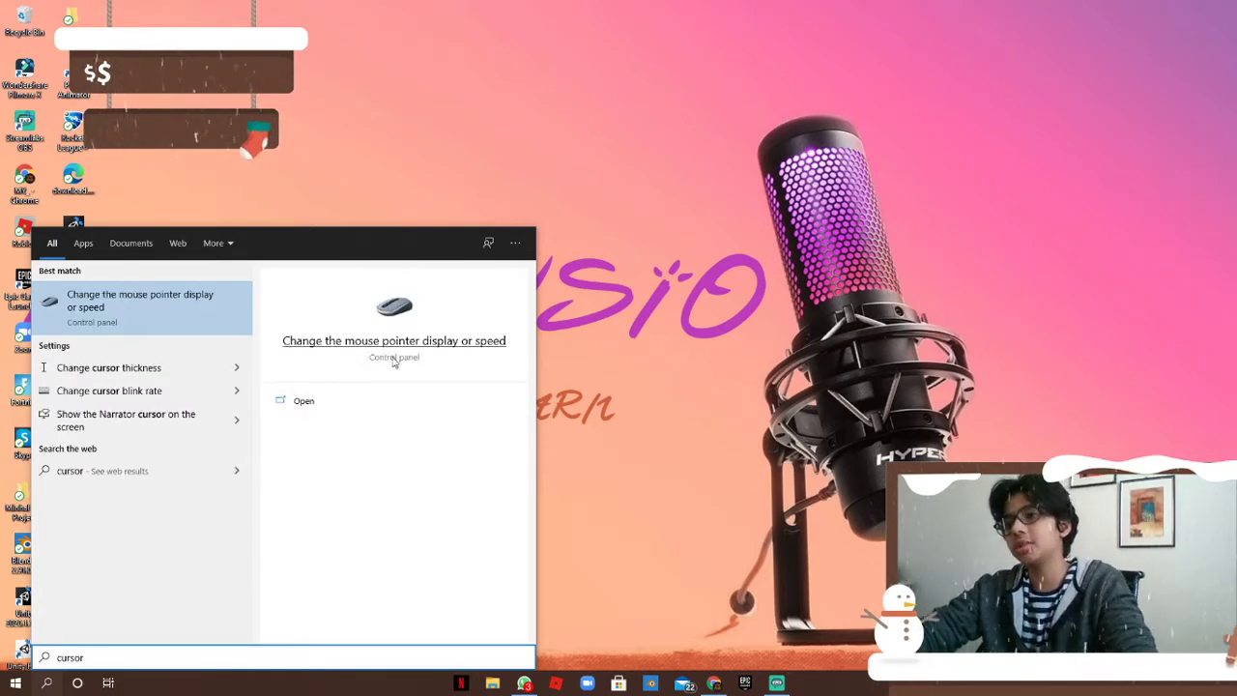
# Open Mouse Properties, centre the dialog and show the Pointers tab's role list.
pyautogui.click(304, 401)
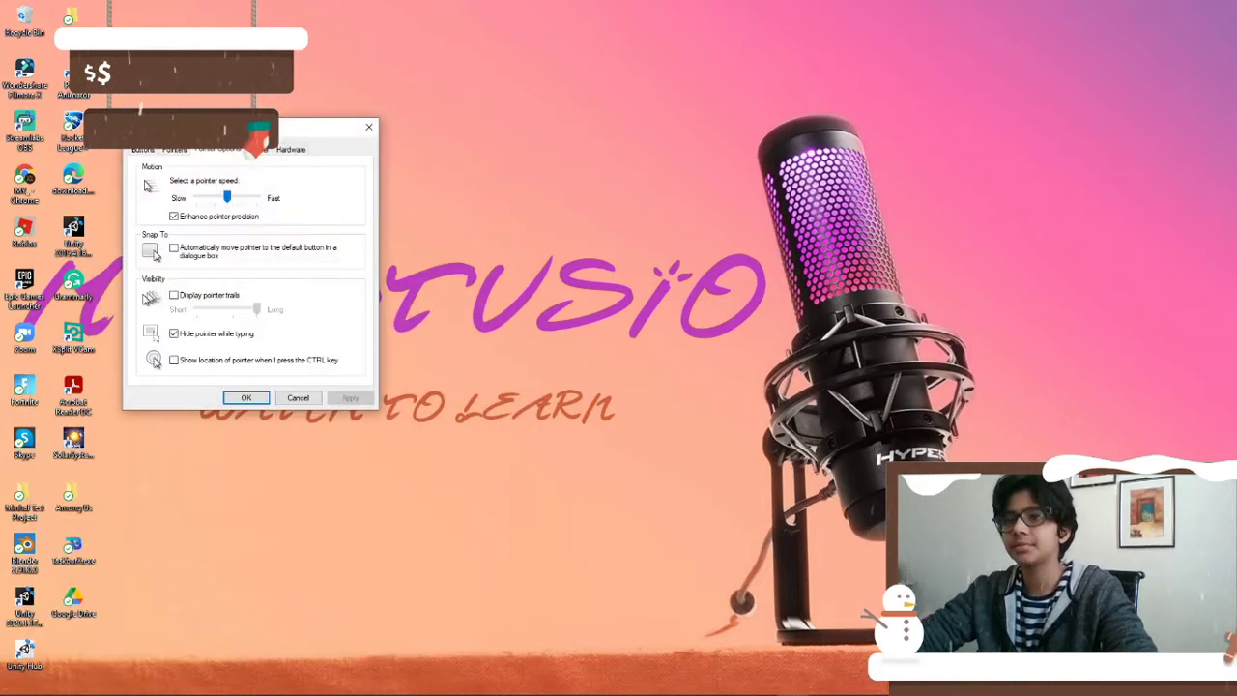
pyautogui.moveTo(249, 129)
pyautogui.mouseDown()
pyautogui.moveTo(558, 139)
pyautogui.moveTo(579, 157)
pyautogui.mouseUp()
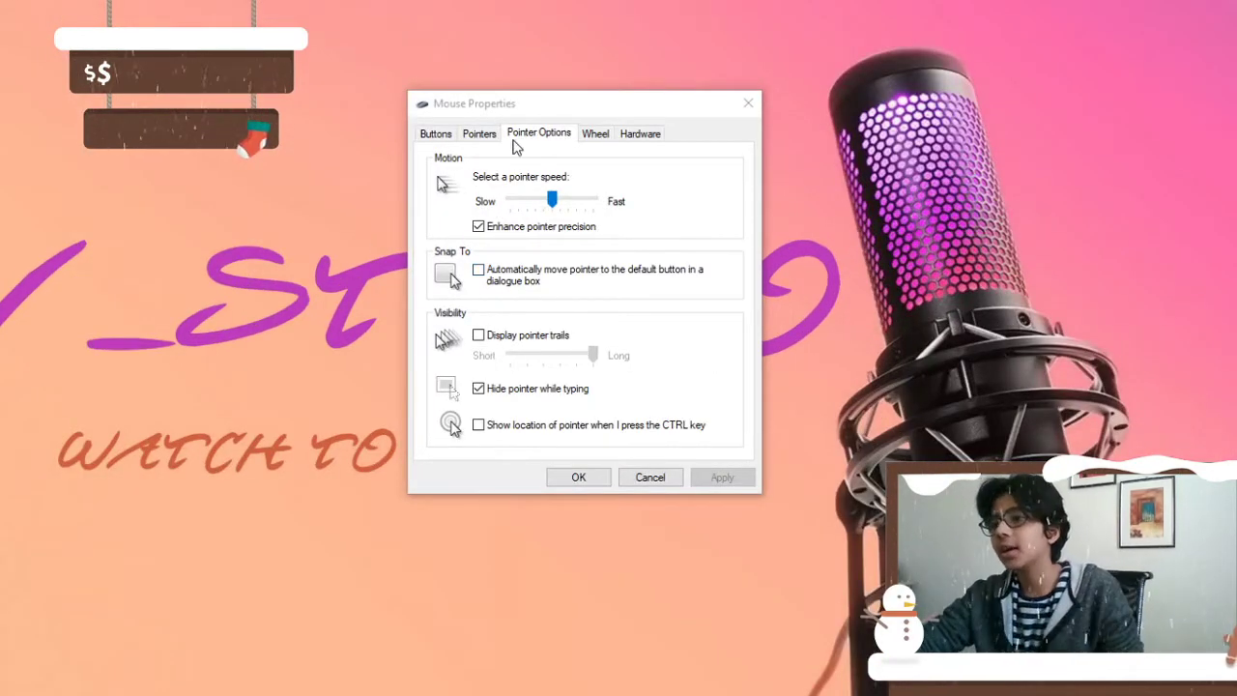
pyautogui.click(491, 137)
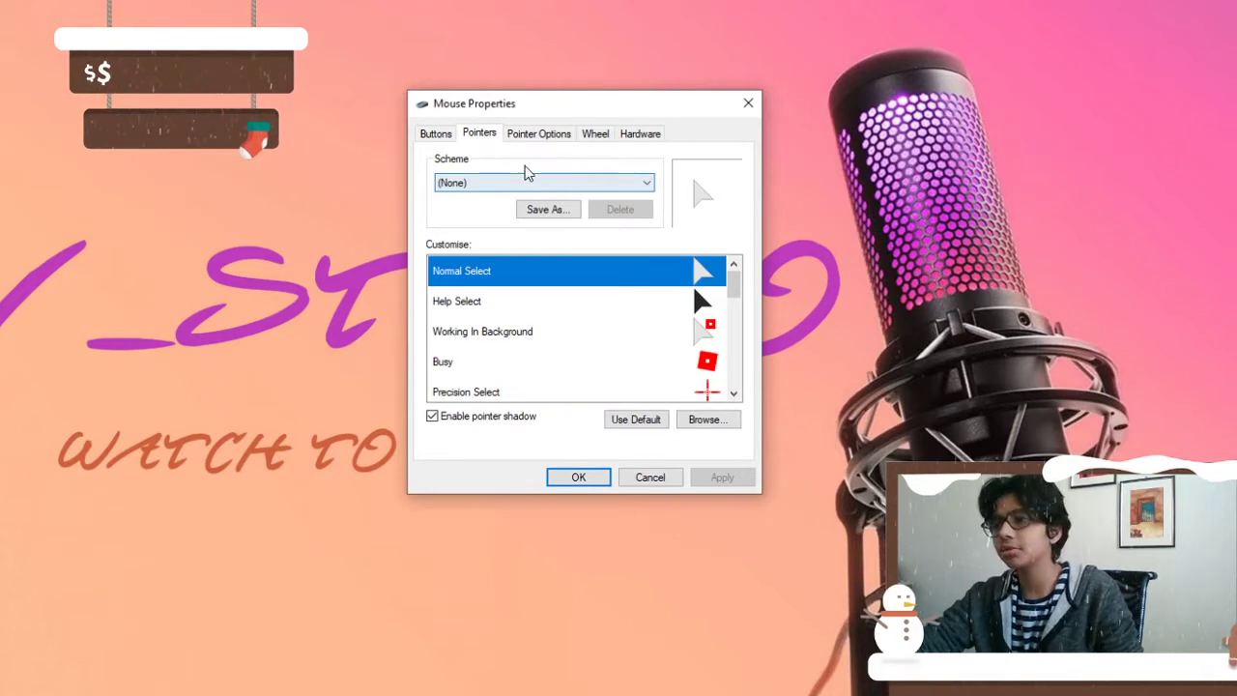
pyautogui.scroll(-4, 638, 354)
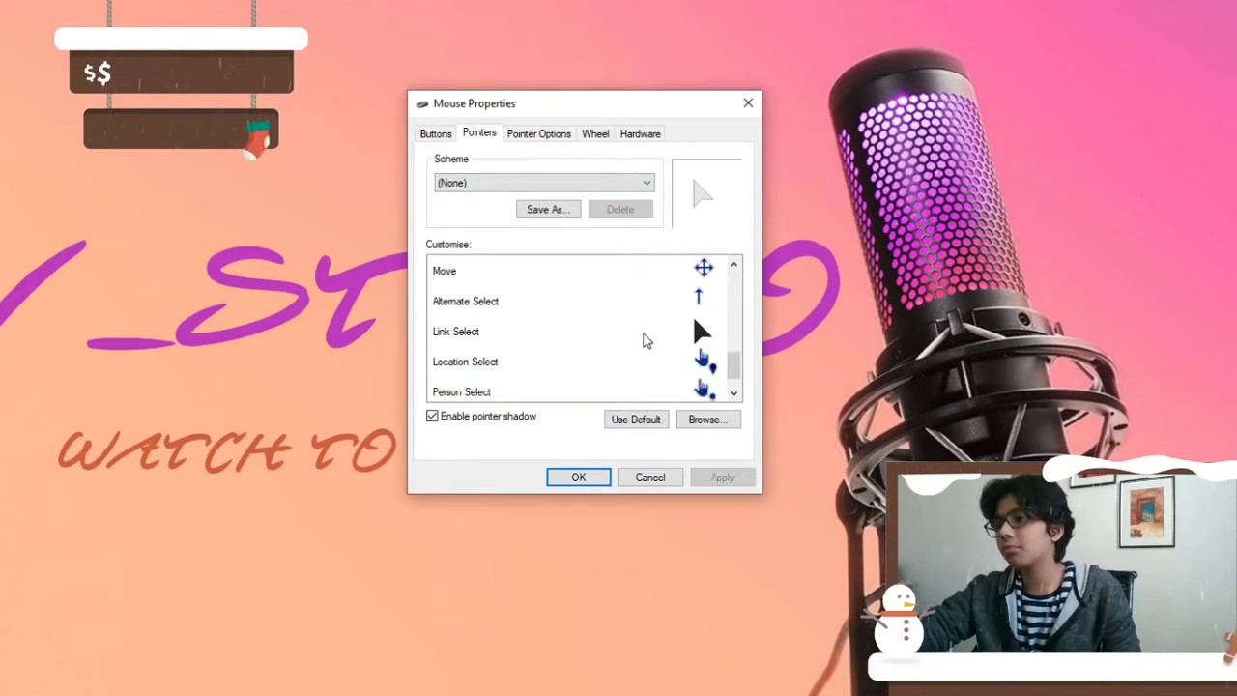
pyautogui.scroll(-1, 638, 354)
pyautogui.scroll(3, 610, 387)
pyautogui.scroll(1, 599, 384)
pyautogui.scroll(-2, 597, 381)
pyautogui.scroll(-2, 599, 384)
pyautogui.scroll(1, 607, 385)
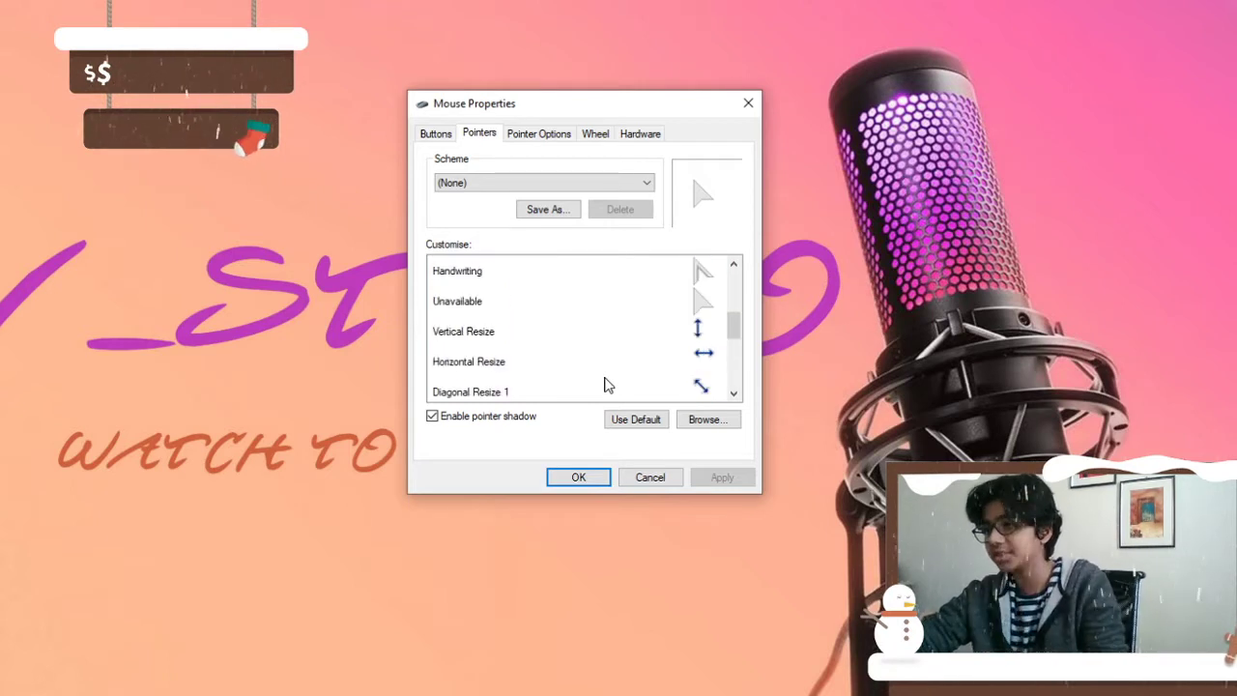
# Select the Vertical Resize and then Horizontal Resize pointer roles while browsing the list.
pyautogui.click(527, 339)
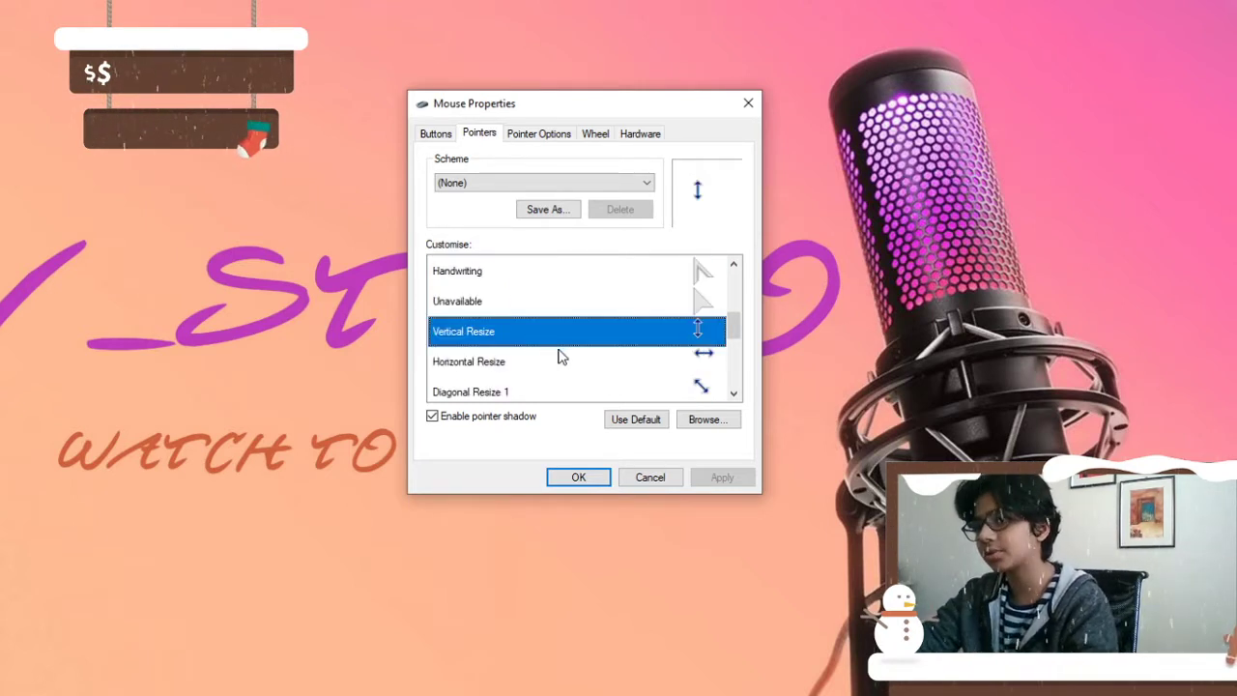
pyautogui.click(567, 359)
pyautogui.scroll(-1, 605, 292)
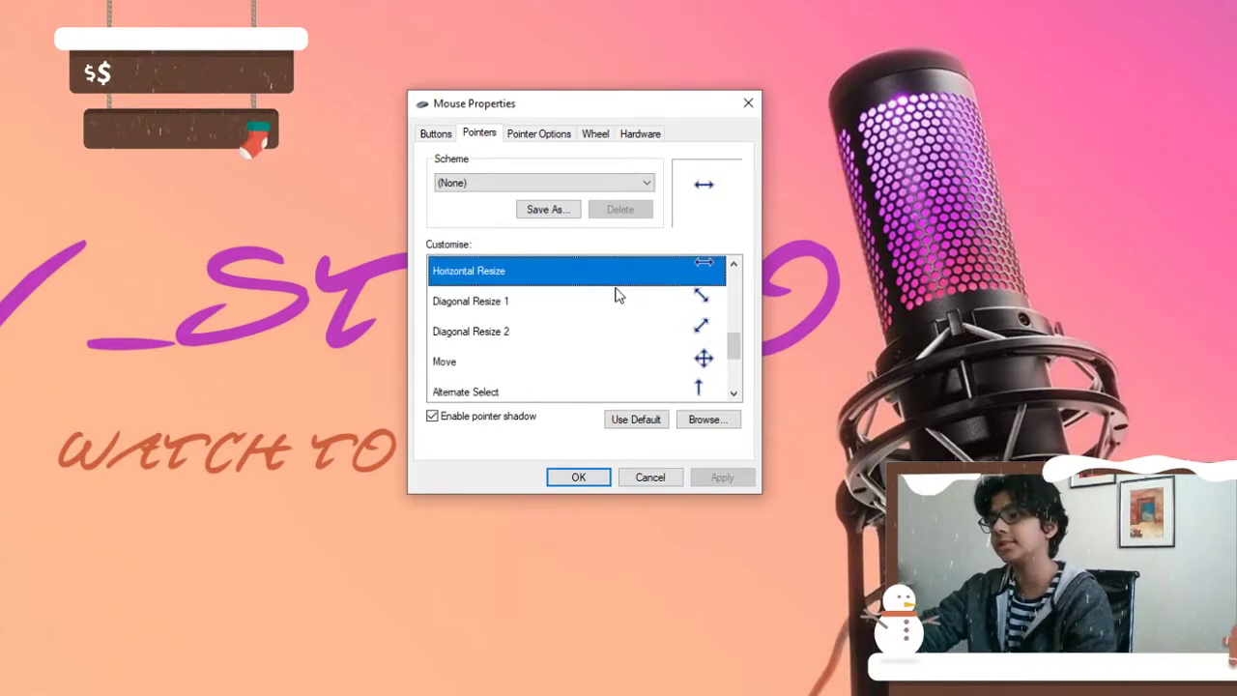
pyautogui.scroll(-1, 619, 298)
pyautogui.scroll(1, 624, 305)
pyautogui.scroll(4, 624, 305)
pyautogui.scroll(-2, 624, 305)
pyautogui.scroll(1, 623, 305)
pyautogui.scroll(1, 624, 305)
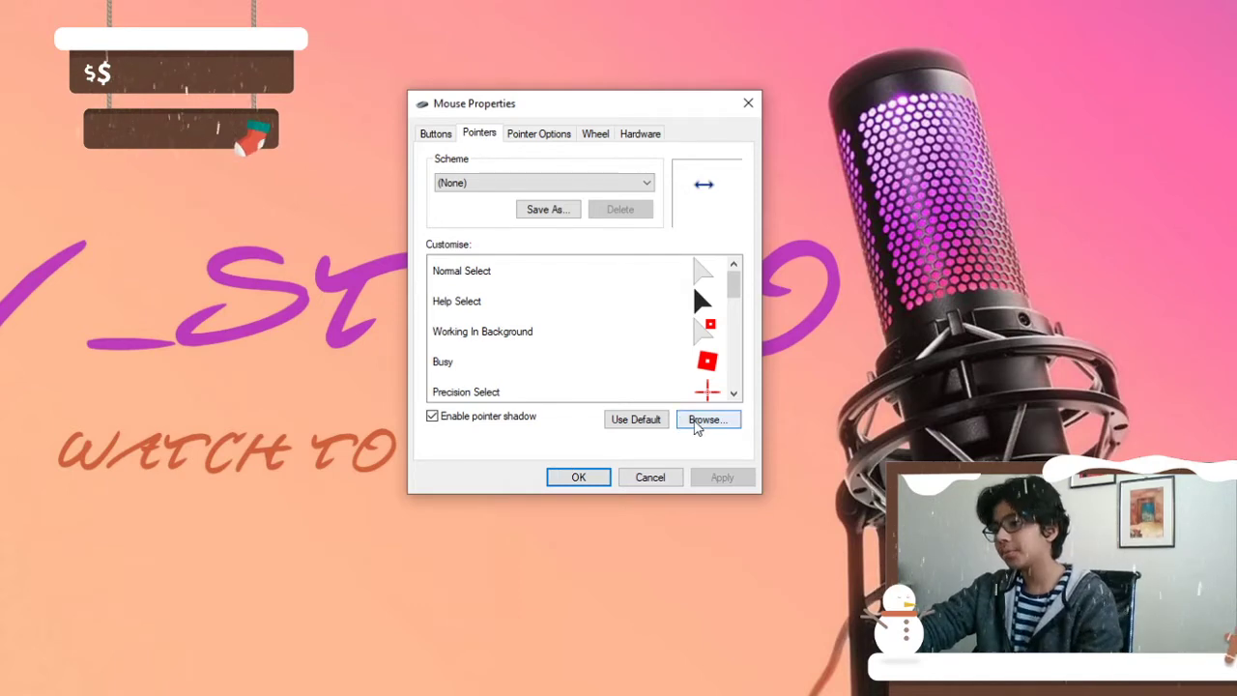
# Assign RobloxCursor_HelpSelect.ani from the completepack-robloxcursors-by-ro folder to Help Select.
pyautogui.click(696, 425)
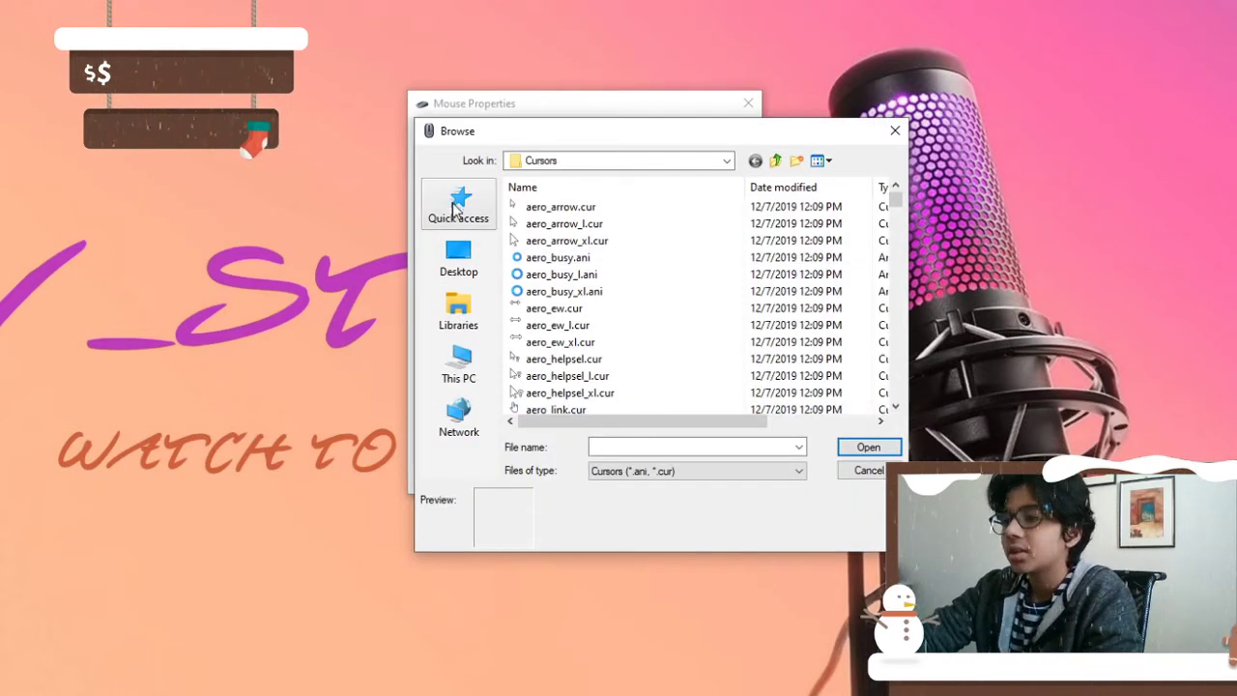
pyautogui.click(462, 275)
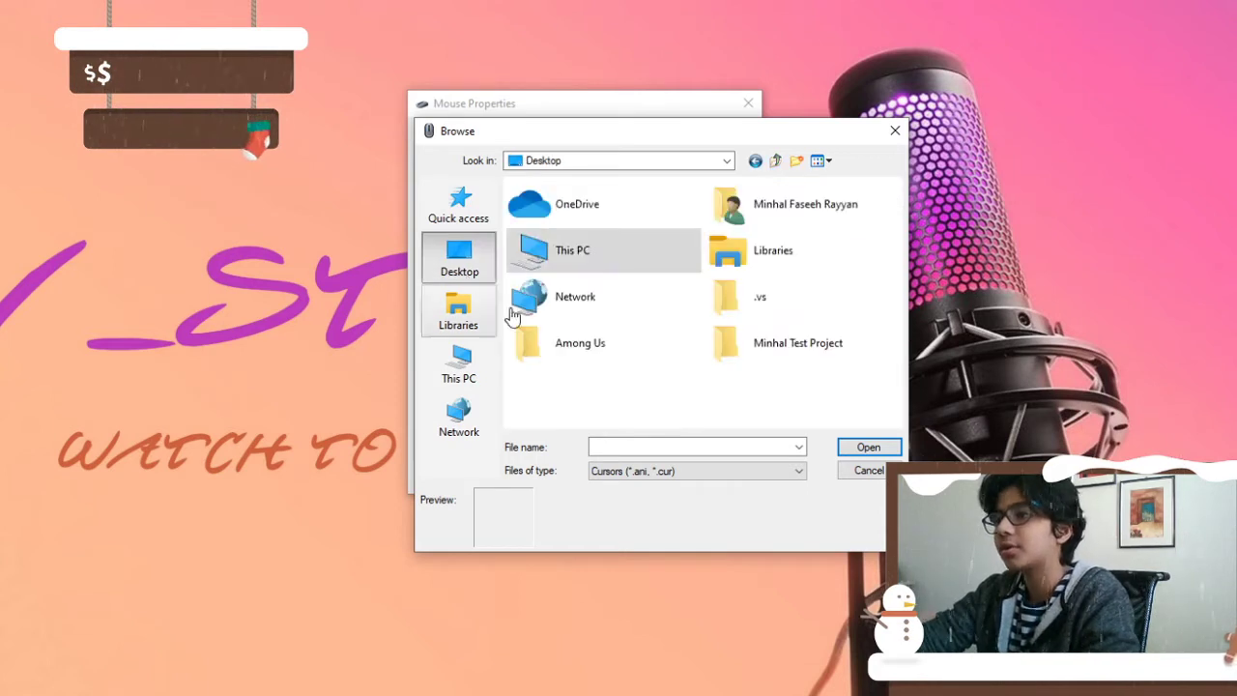
pyautogui.click(471, 213)
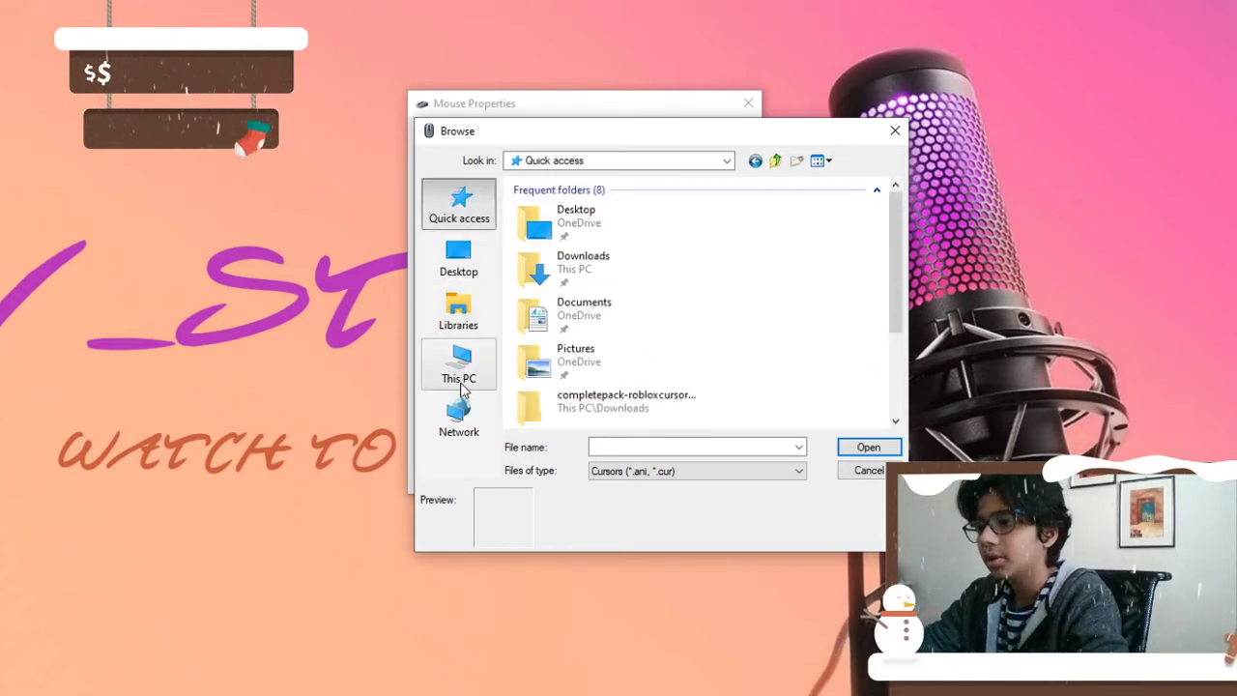
pyautogui.click(552, 375)
pyautogui.scroll(-2, 561, 385)
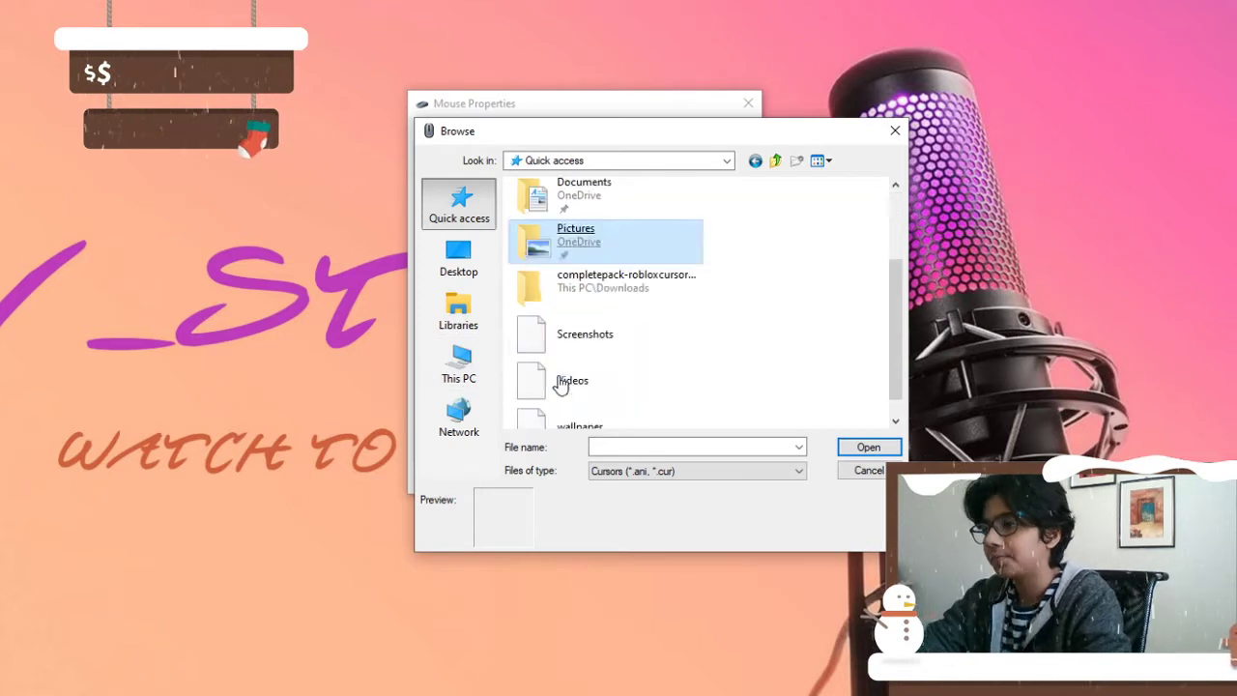
pyautogui.doubleClick(638, 309)
pyautogui.click(638, 308)
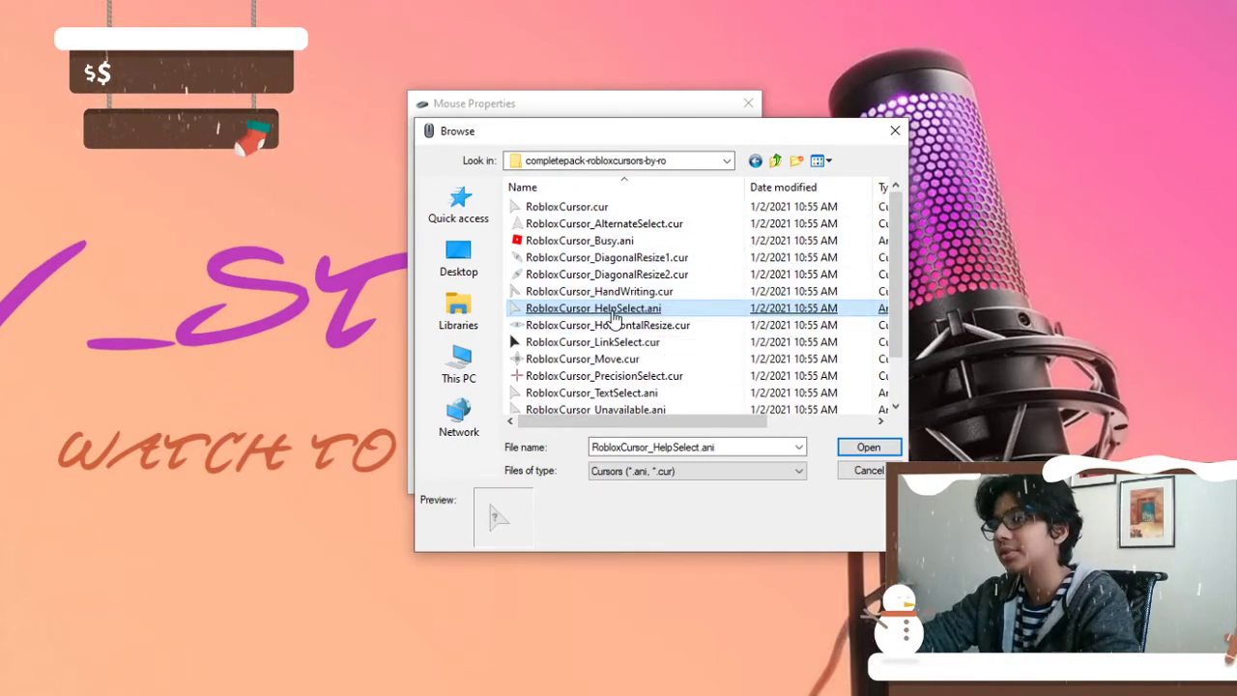
pyautogui.doubleClick(613, 311)
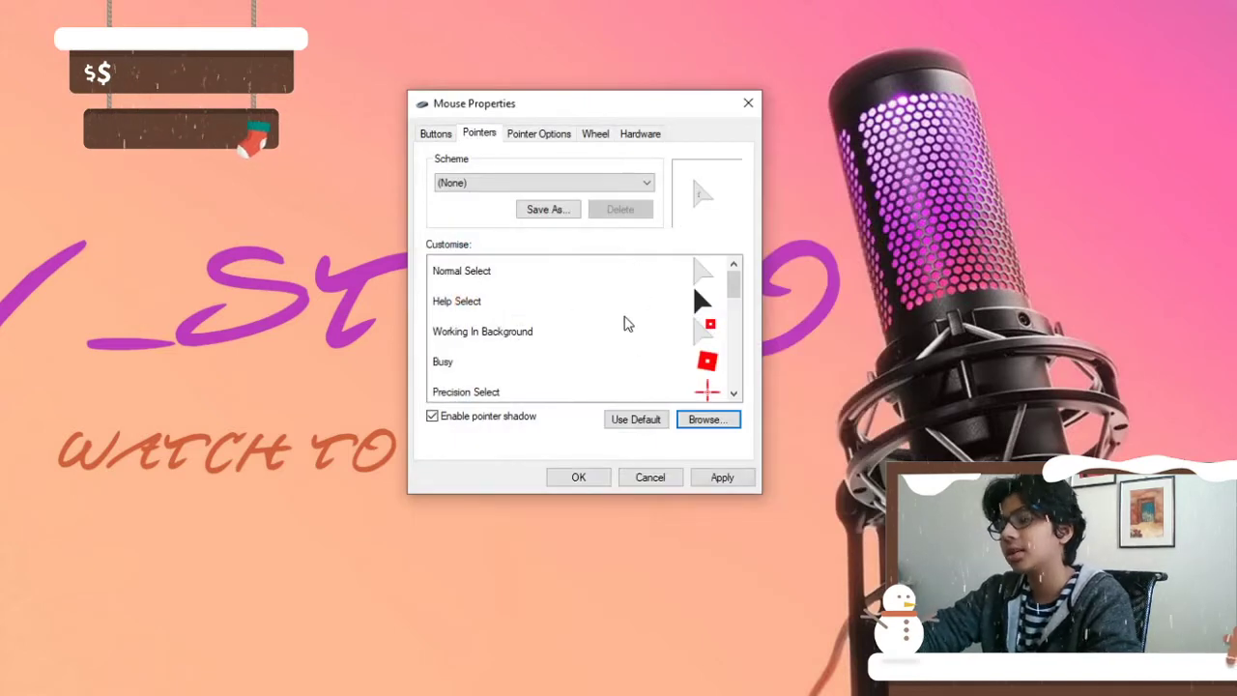
# Apply the Roblox pointers and show them off with a desktop right-click and selection box.
pyautogui.click(722, 477)
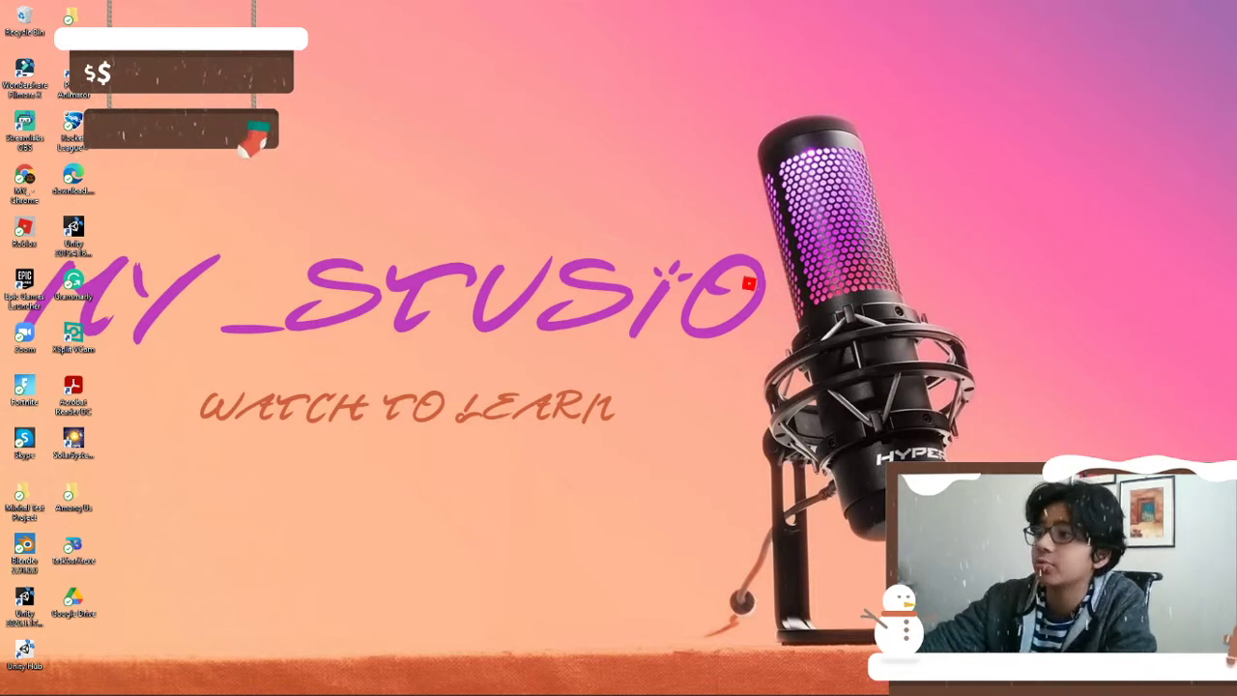
pyautogui.rightClick(580, 274)
pyautogui.click(392, 304)
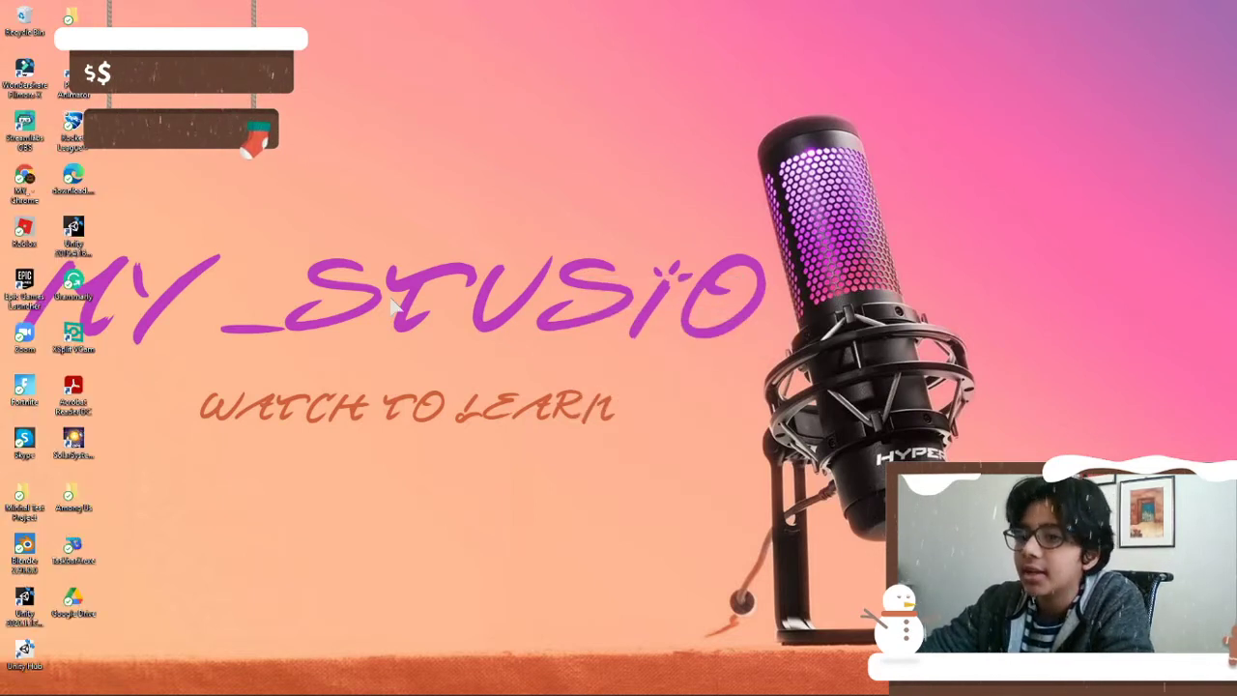
pyautogui.moveTo(394, 306); pyautogui.dragTo(499, 459)
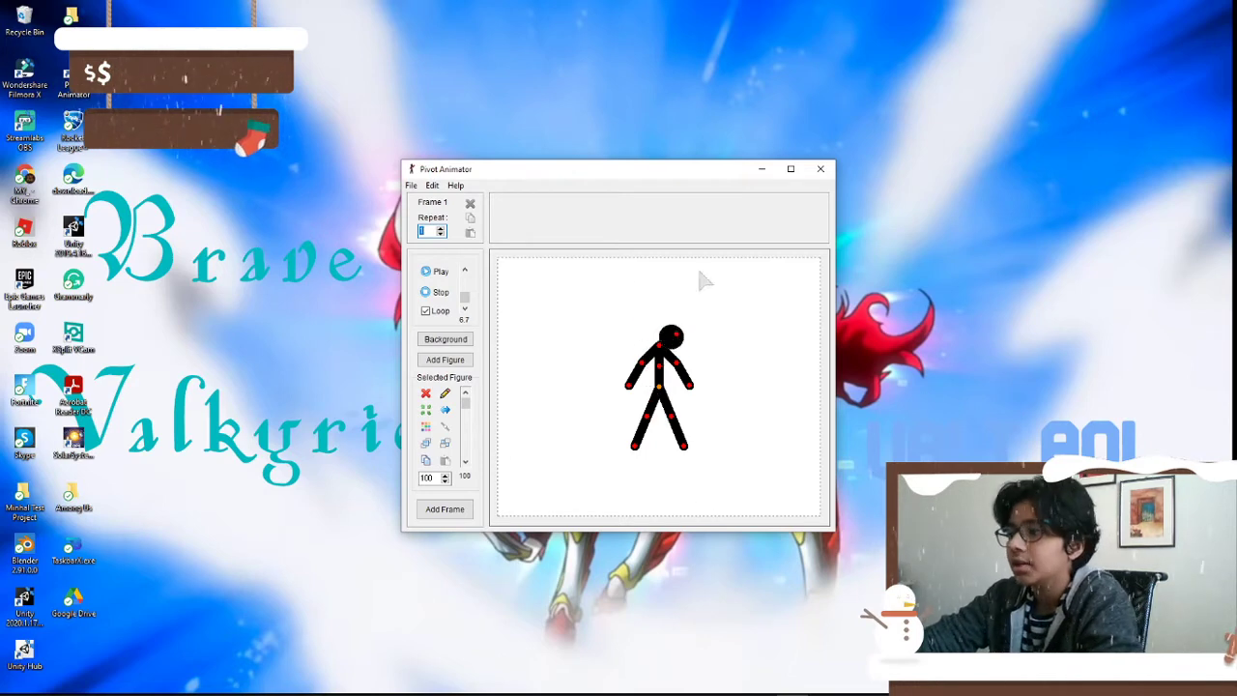
# Turn the stick figure's head upright, close Pivot Animator, and refresh the desktop.
pyautogui.moveTo(679, 341); pyautogui.dragTo(658, 321)
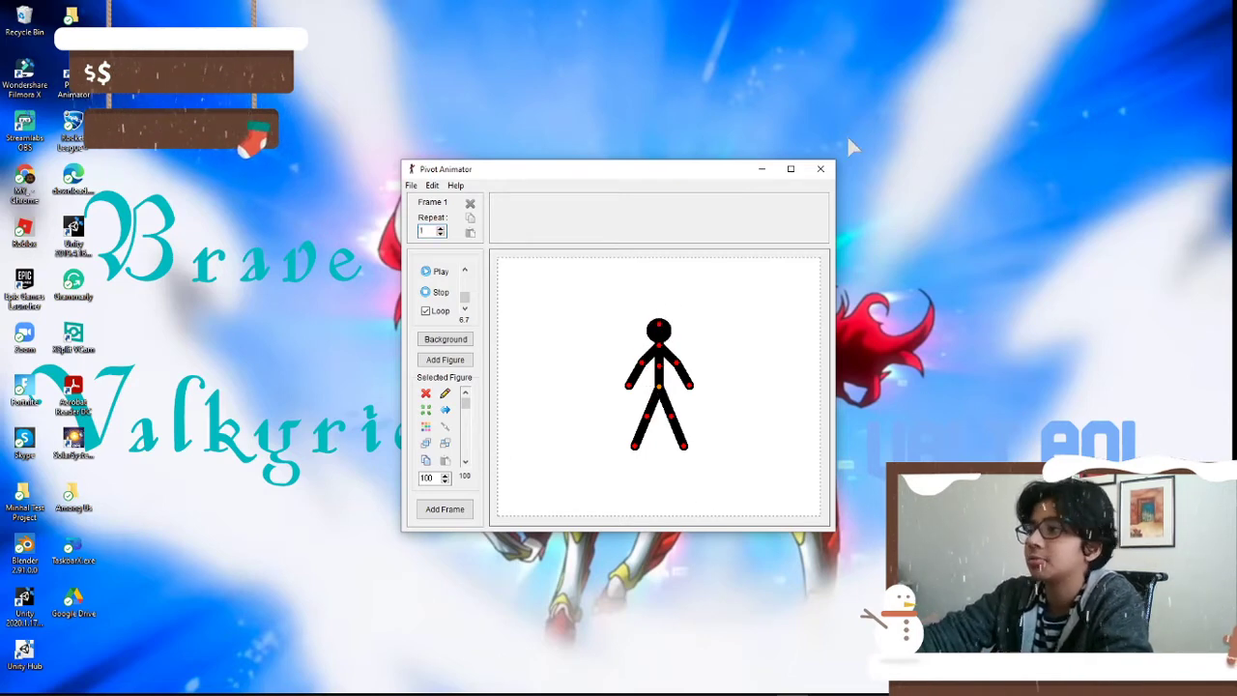
pyautogui.click(821, 169)
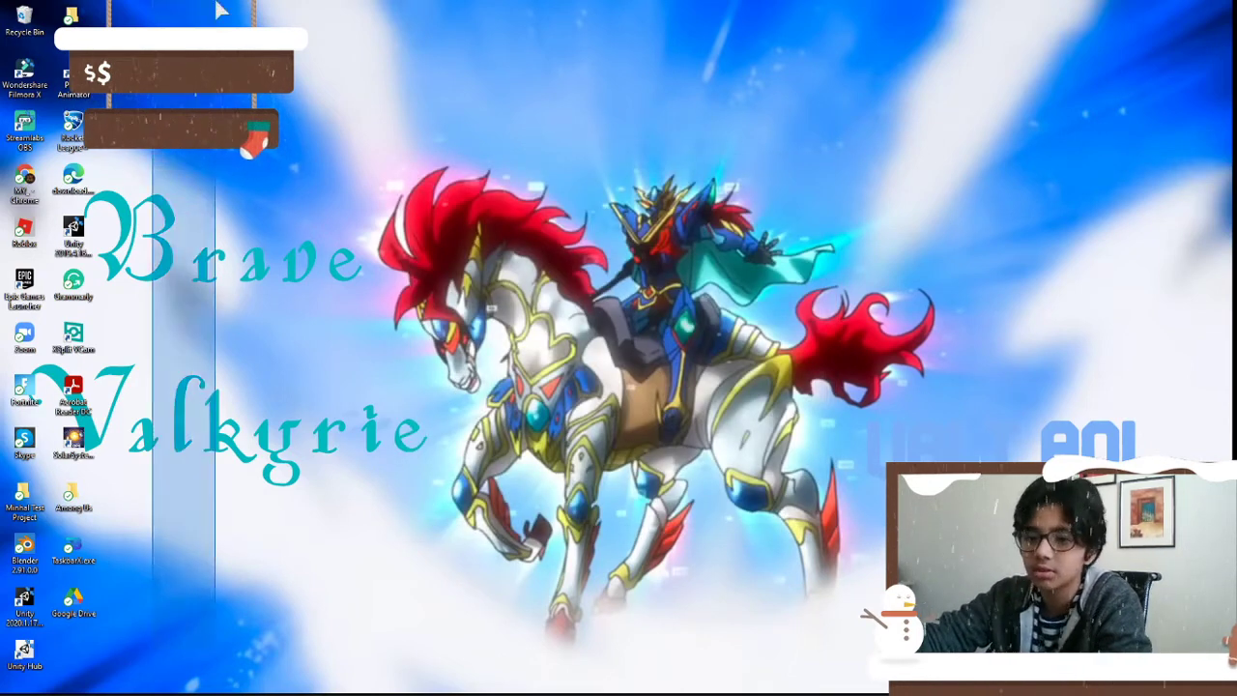
pyautogui.rightClick(91, 96)
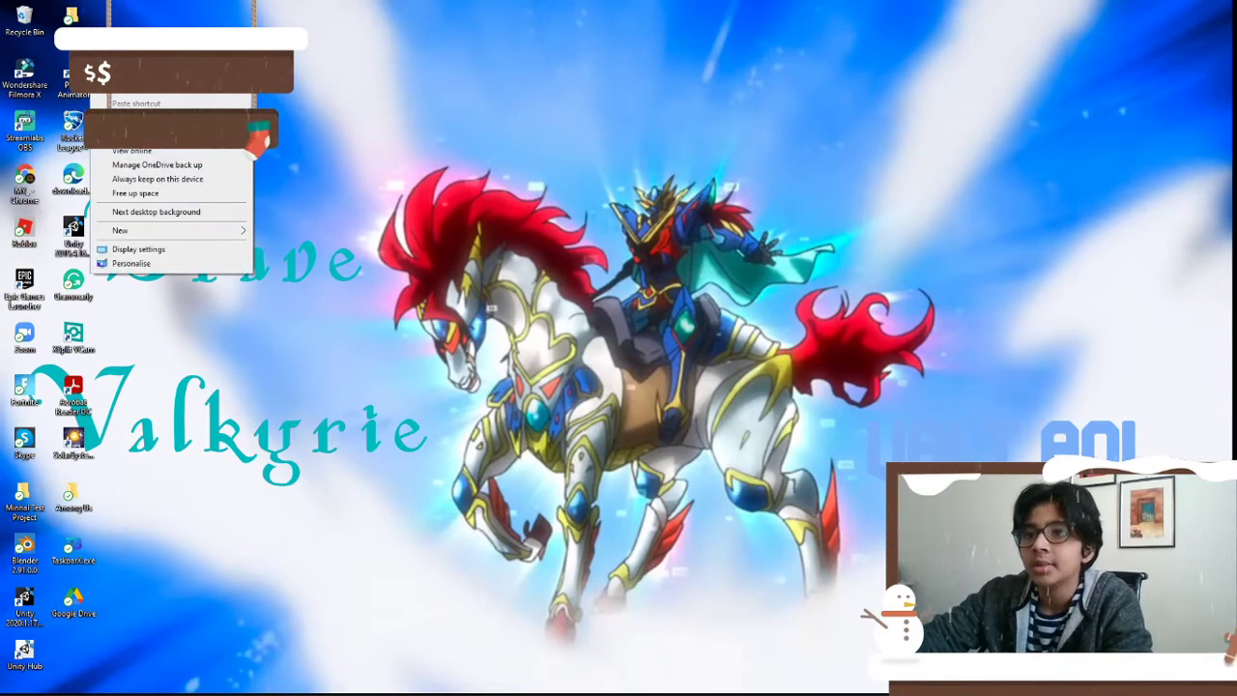
pyautogui.click(135, 74)
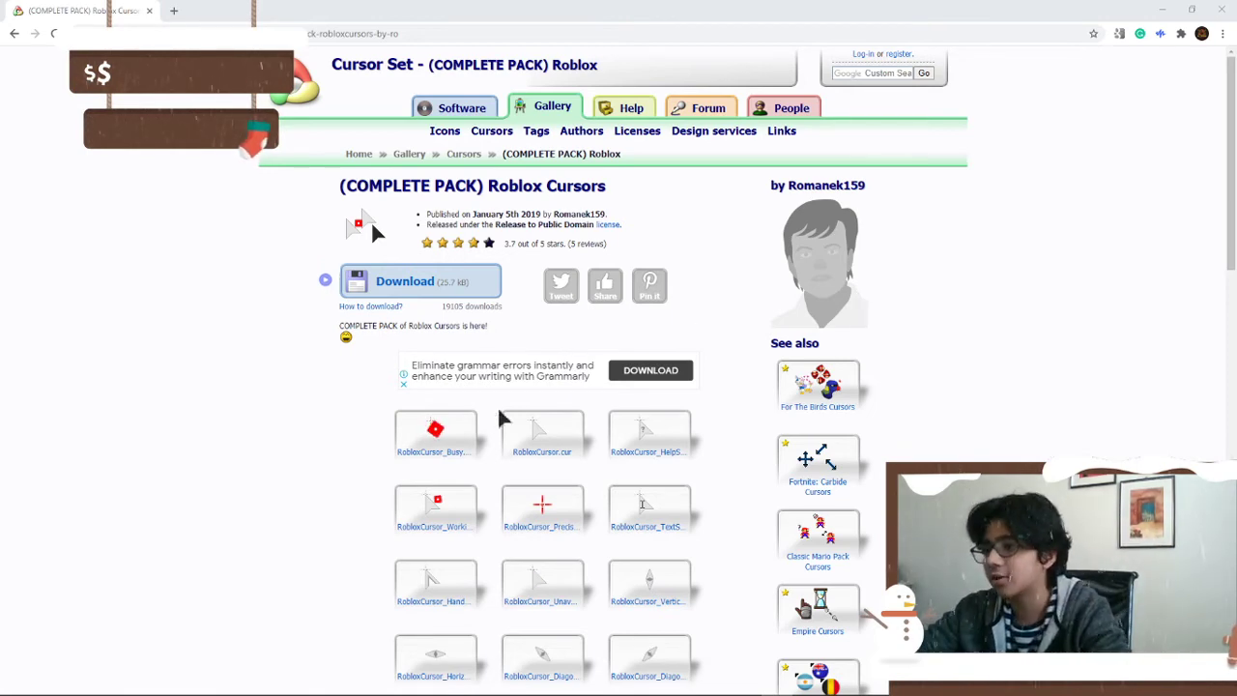
# Scroll through the Roblox Cursors cursor list and reviews, then back to the page top.
pyautogui.scroll(-4, 499, 421)
pyautogui.scroll(-2, 519, 496)
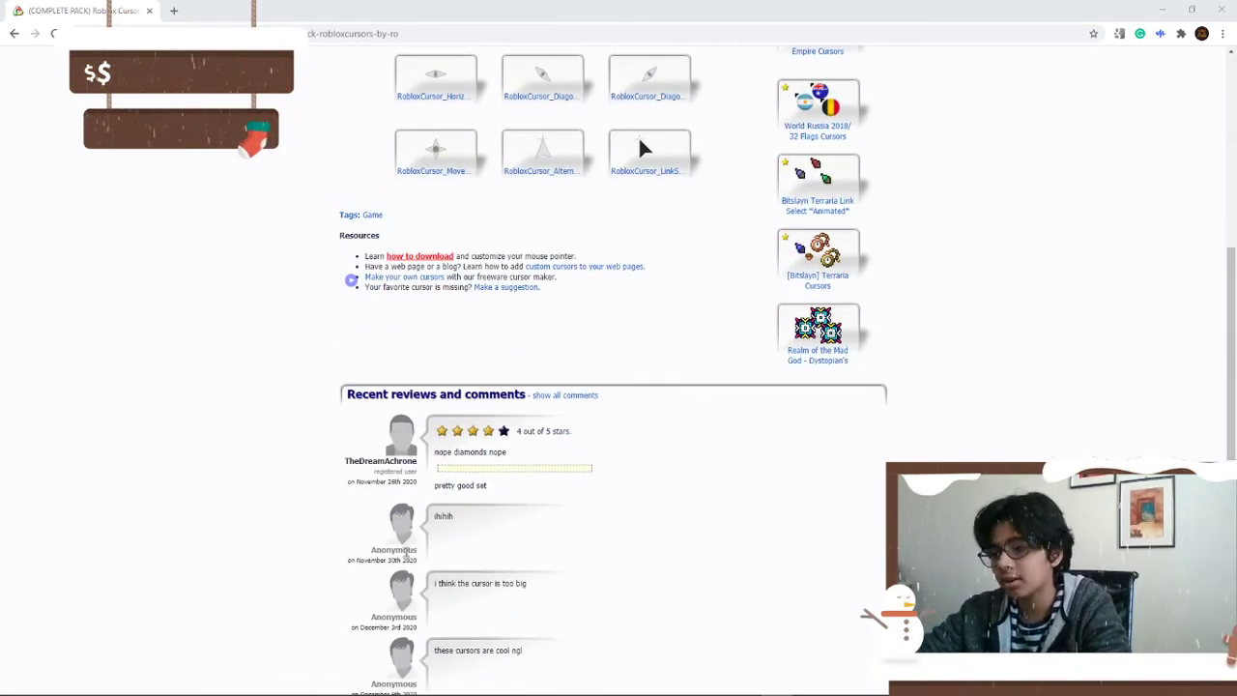
pyautogui.scroll(-2, 519, 496)
pyautogui.scroll(4, 351, 127)
pyautogui.scroll(4, 339, 387)
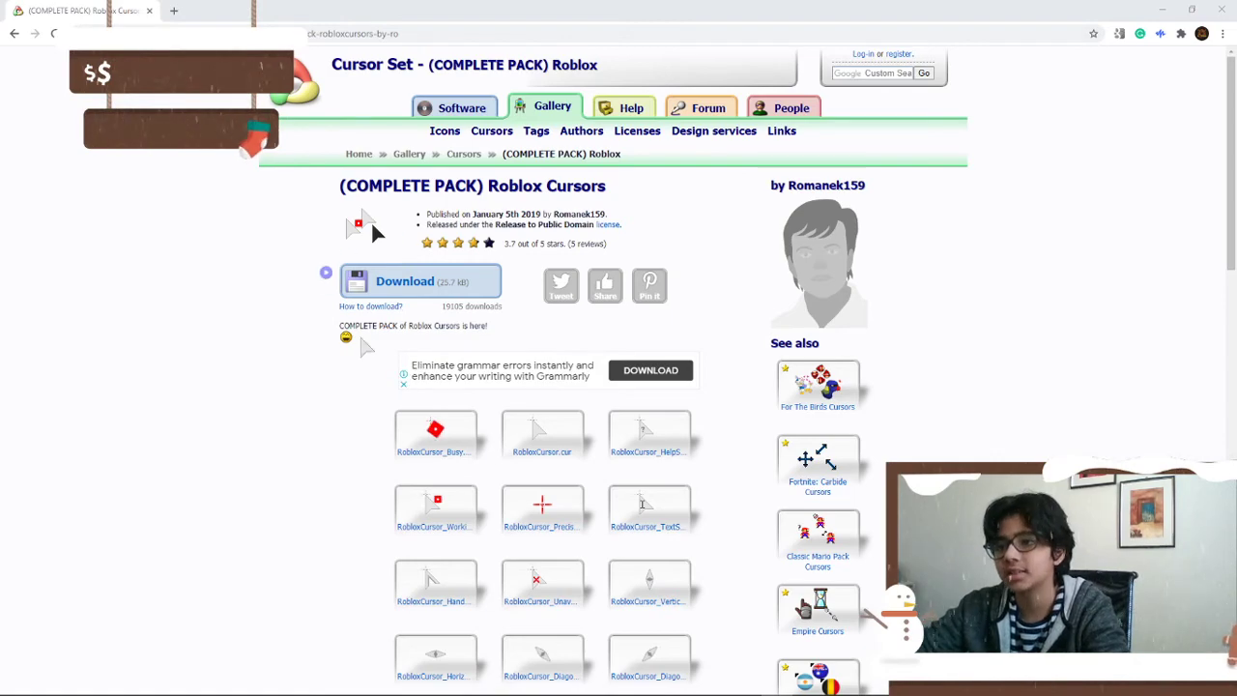
pyautogui.scroll(-2, 817, 386)
pyautogui.scroll(-2, 817, 387)
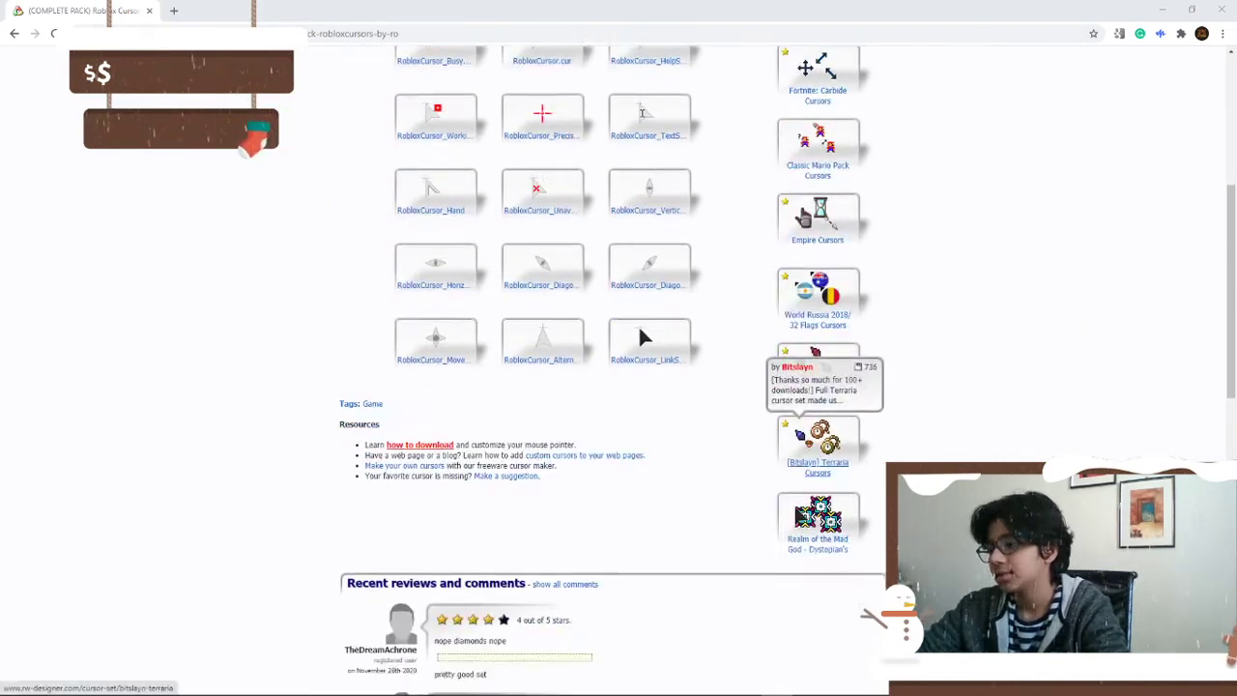
pyautogui.scroll(1, 803, 483)
pyautogui.scroll(5, 640, 400)
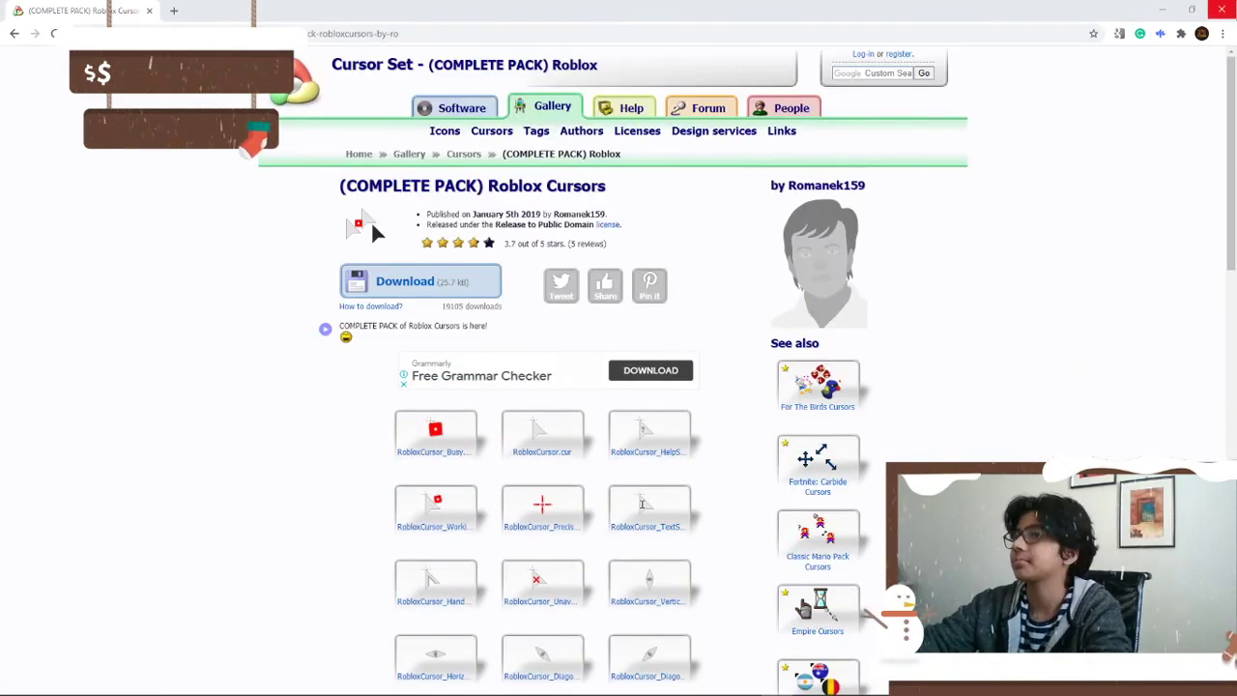